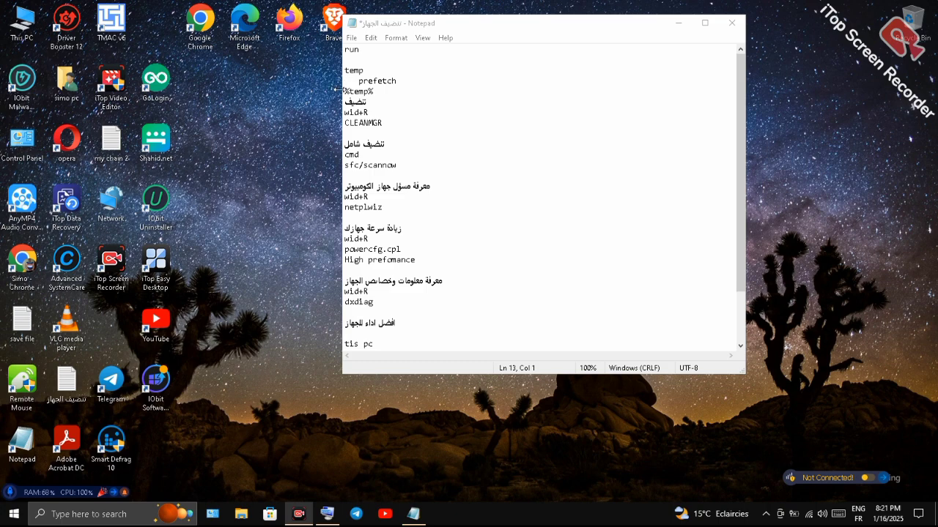
Step: Widen the Notepad window toward the left and bring up the on-screen keyboard, placing it over the notes
drag(342, 90, 250, 90)
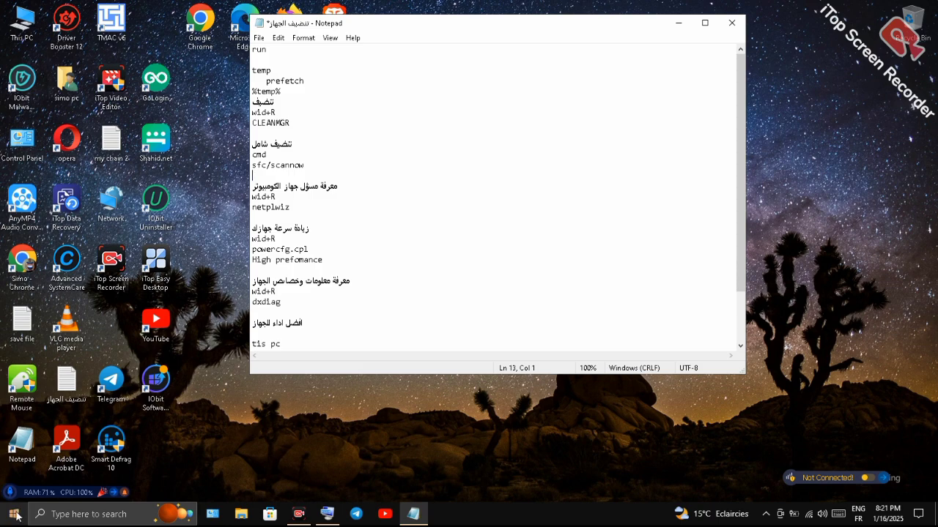
click(336, 517)
click(434, 242)
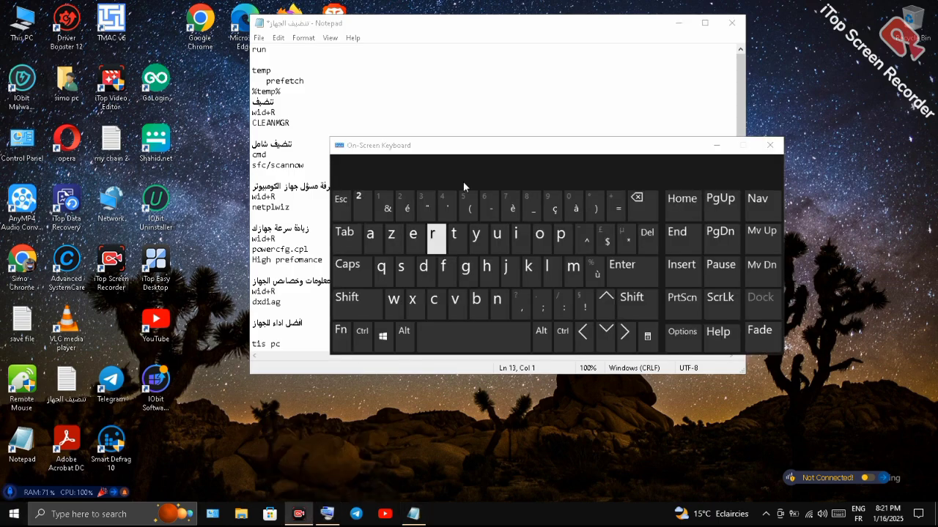
drag(477, 147, 402, 145)
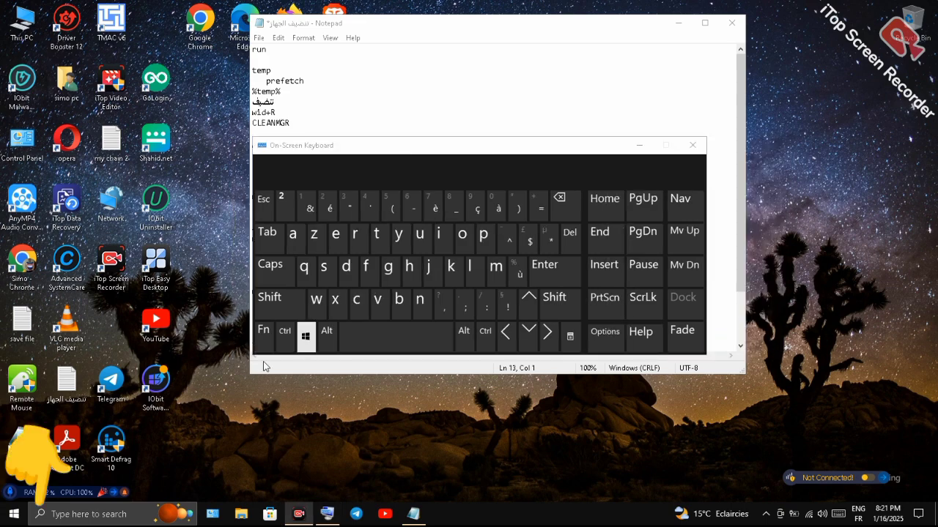
Step: Search Windows for "run" using the on-screen keyboard, open the Run dialog and minimize the keyboard
click(15, 515)
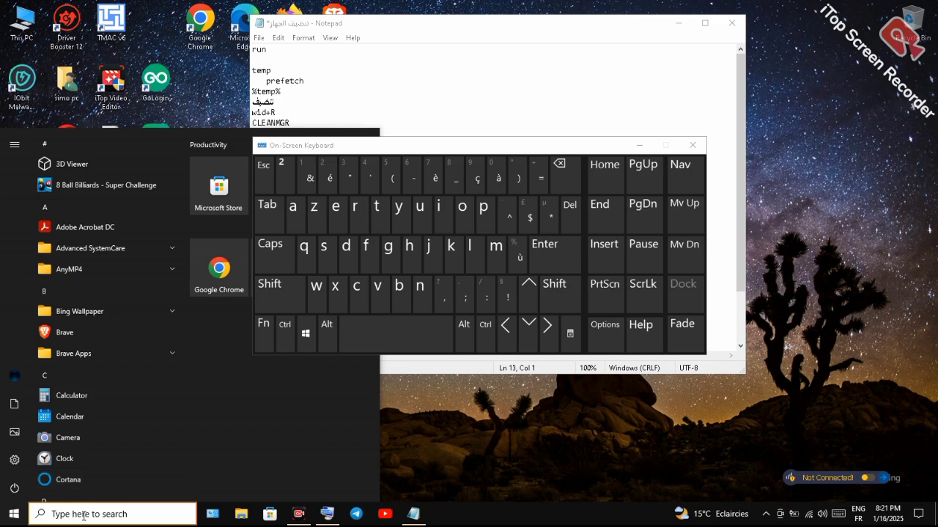
click(366, 213)
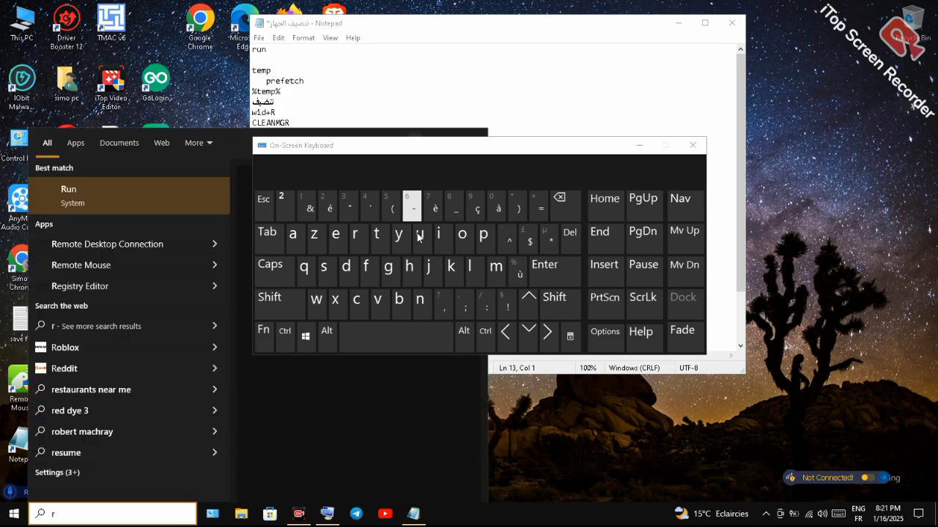
click(418, 235)
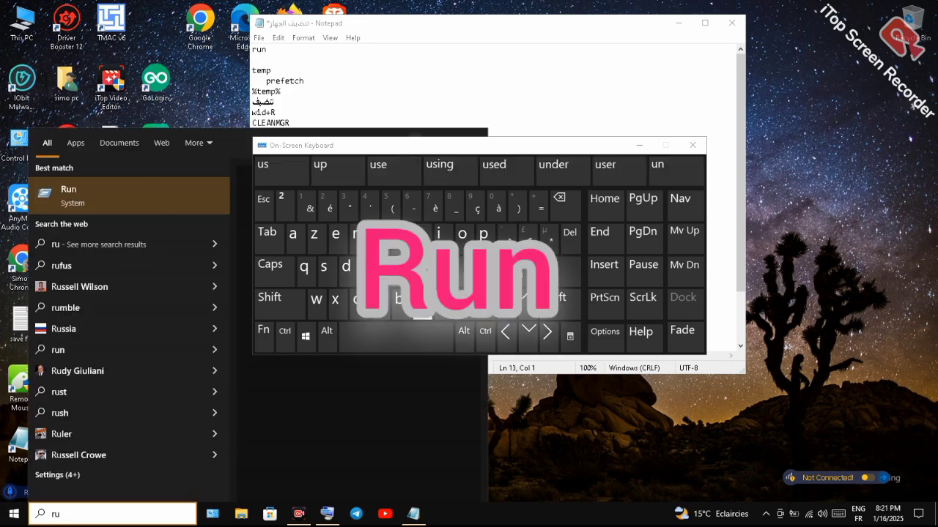
click(419, 301)
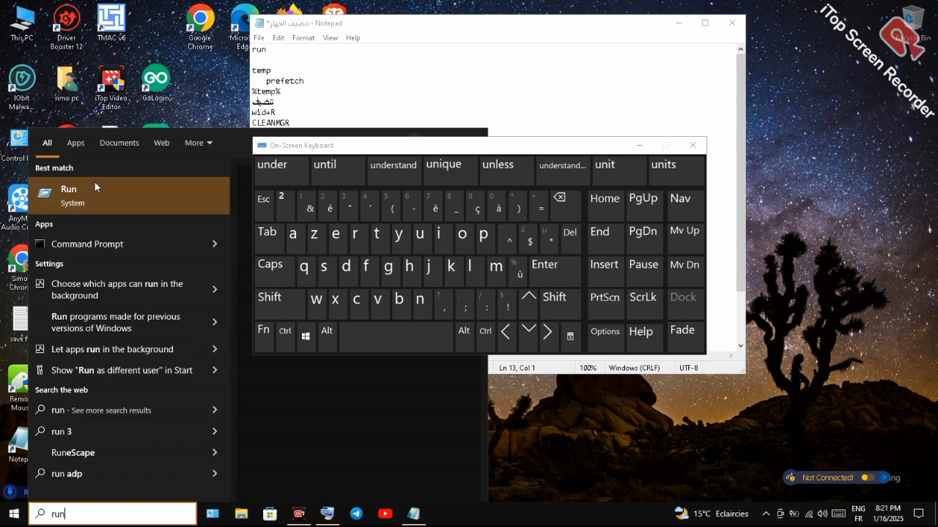
click(70, 189)
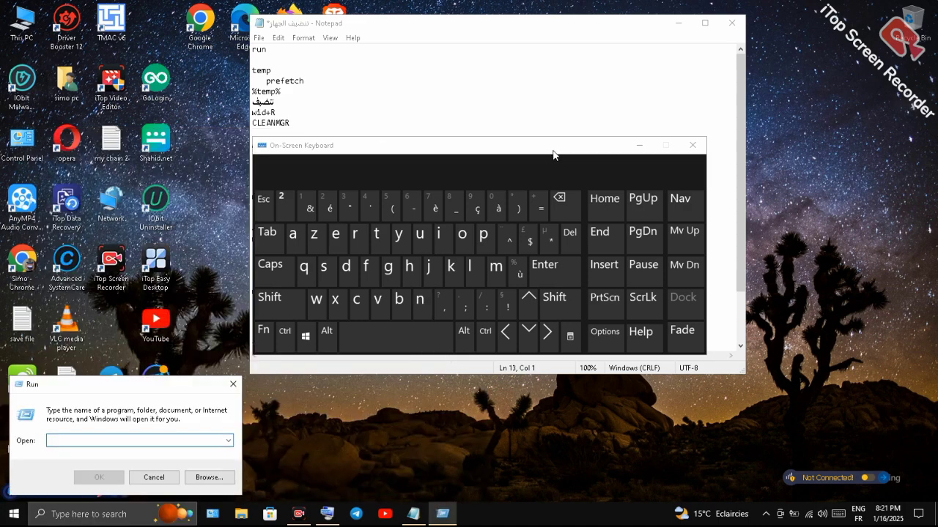
click(639, 145)
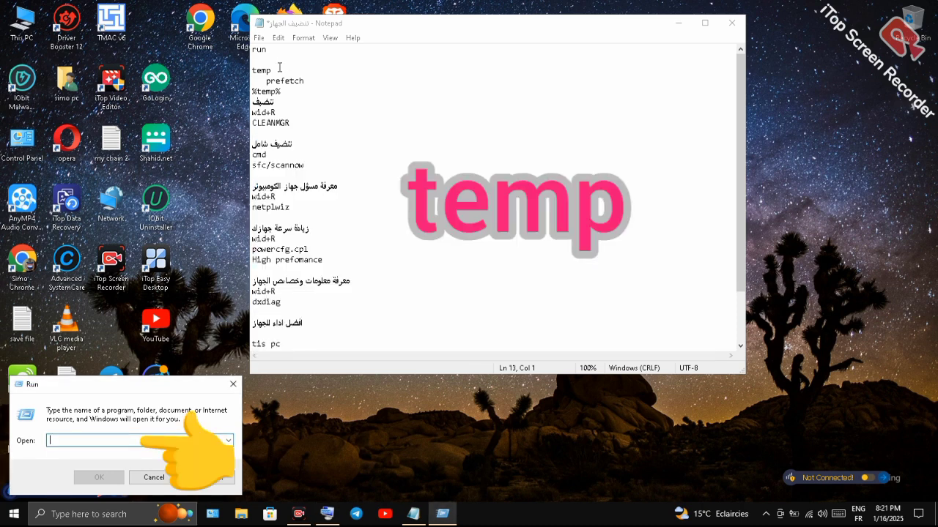
Step: Copy the command temp from the note into the Run dialog and execute it
drag(274, 69, 252, 70)
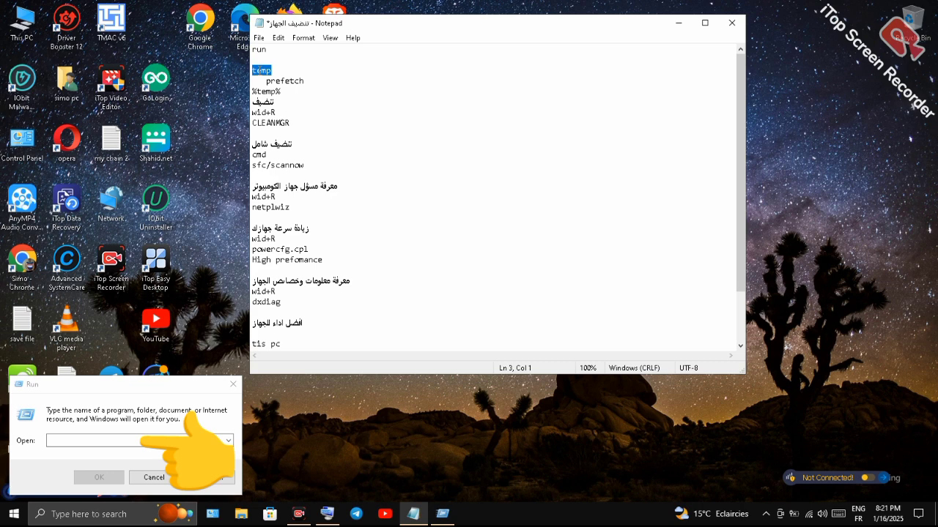
right_click(259, 70)
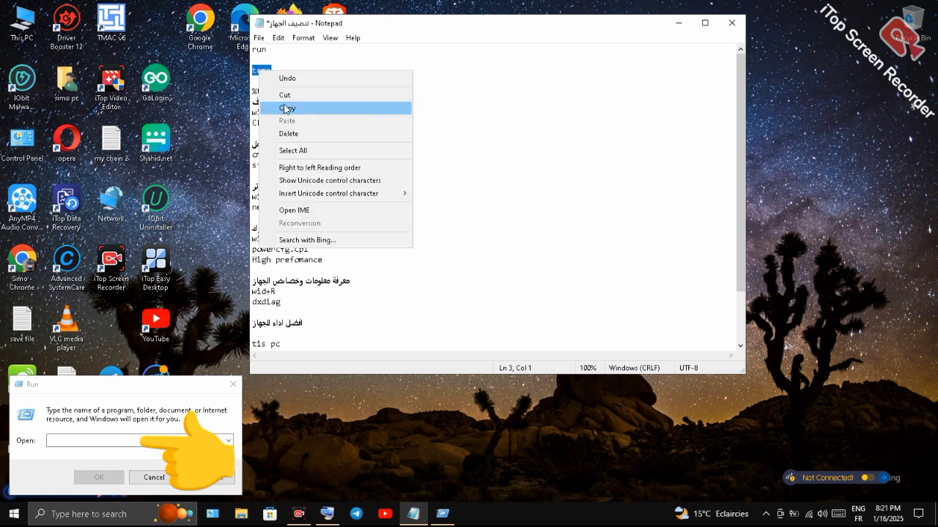
click(286, 108)
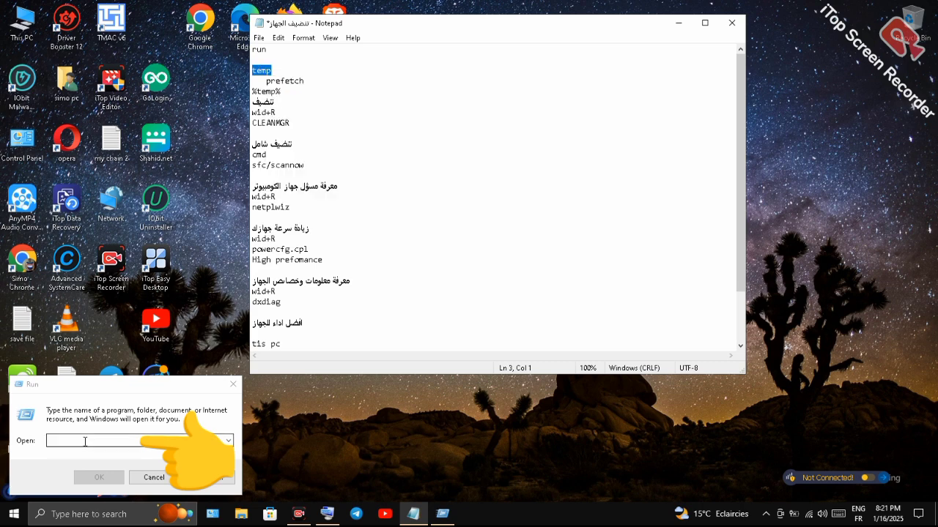
click(85, 442)
right_click(85, 443)
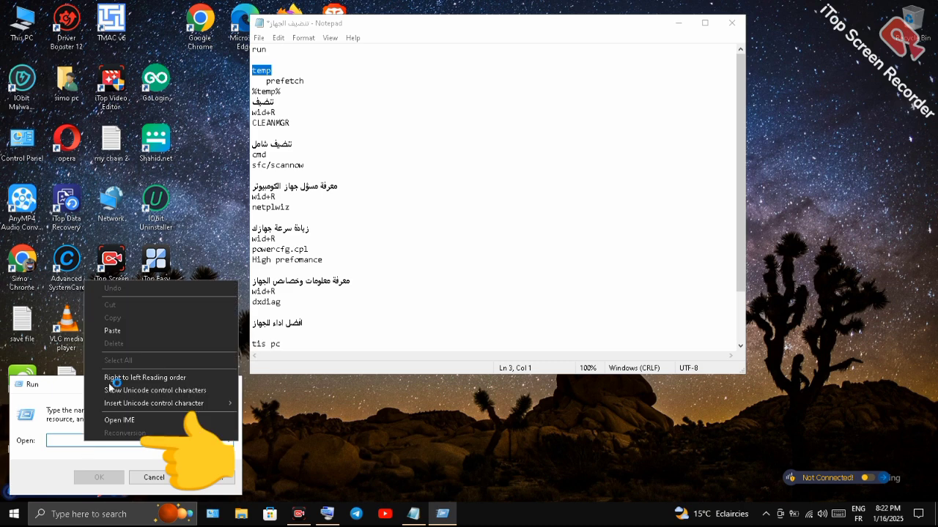
click(112, 331)
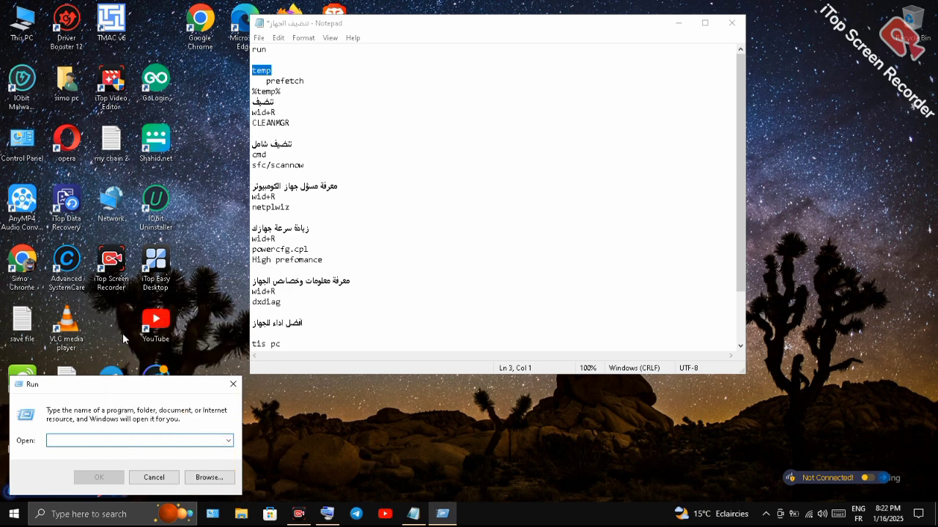
click(99, 478)
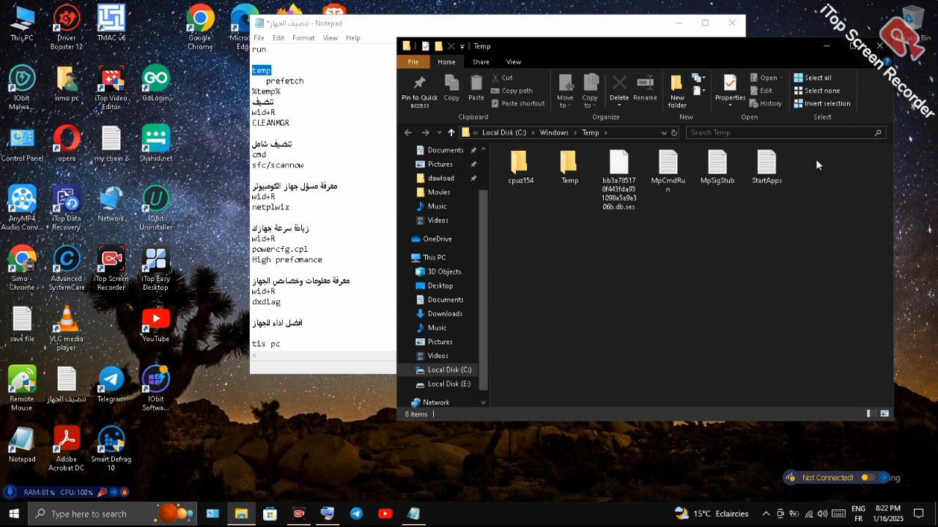
Step: Delete all items in the Windows Temp folder, skipping the in-use folder cpuz154
drag(869, 175, 539, 195)
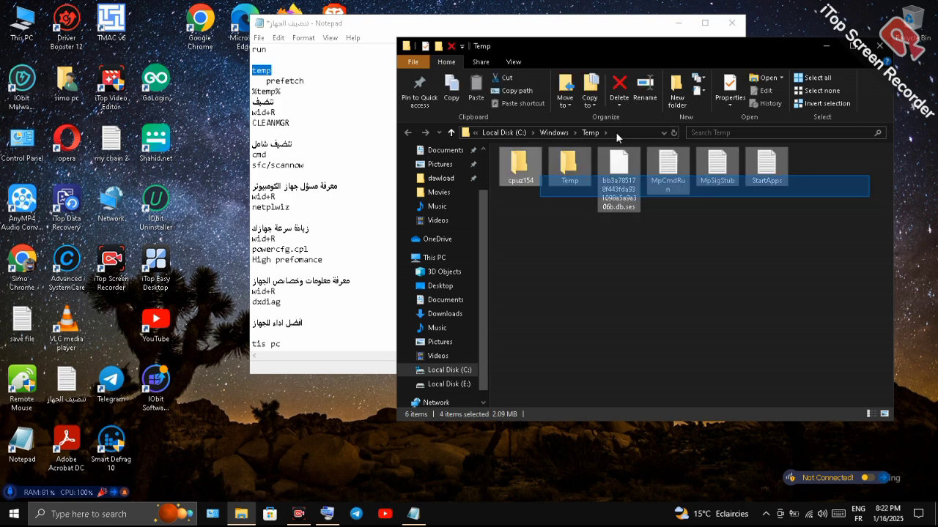
click(621, 95)
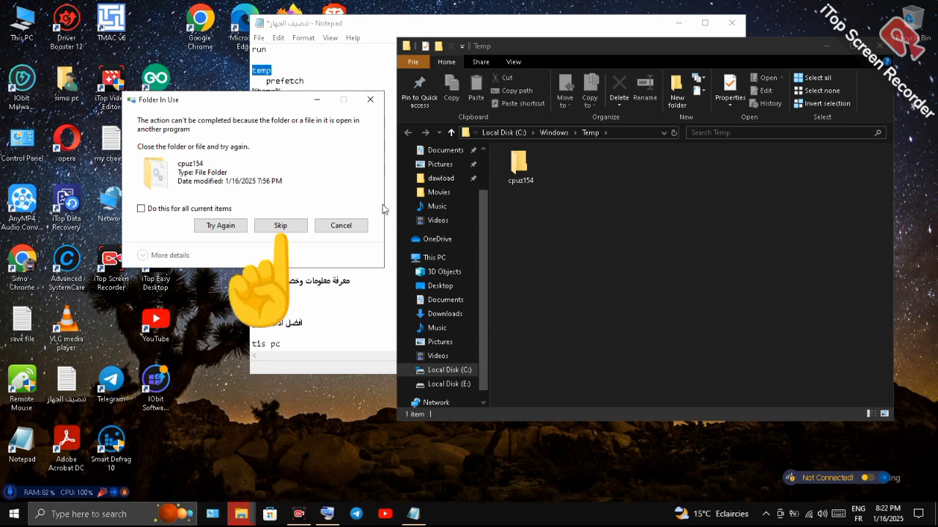
click(290, 229)
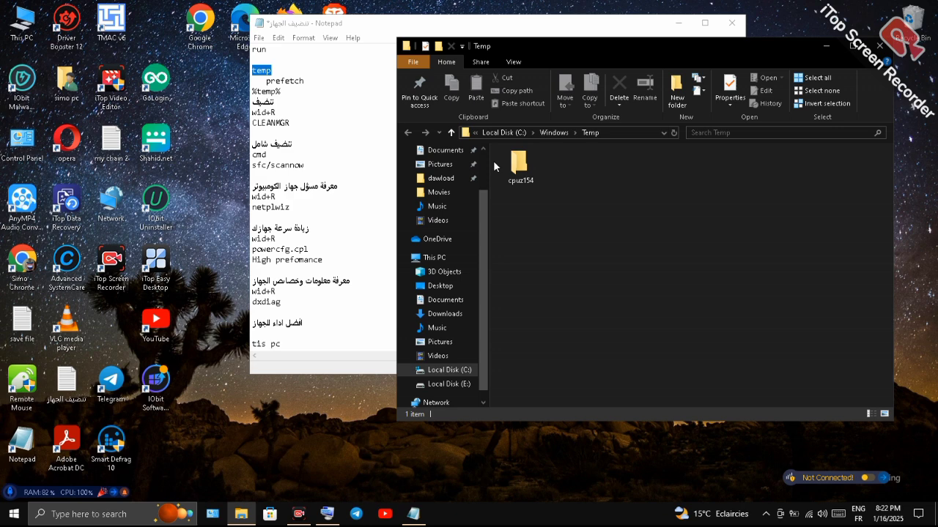
Step: Try to delete the remaining cpuz154 folder, retrying once before cancelling
click(519, 167)
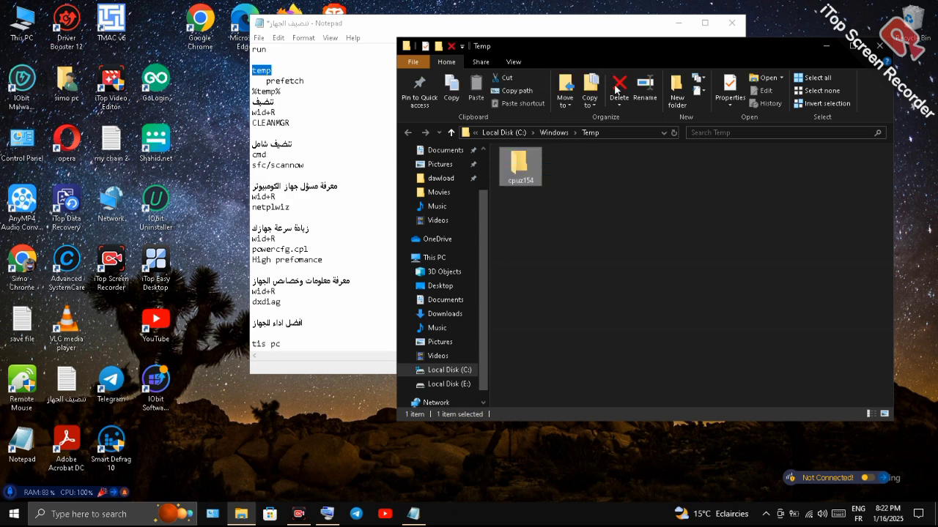
click(616, 88)
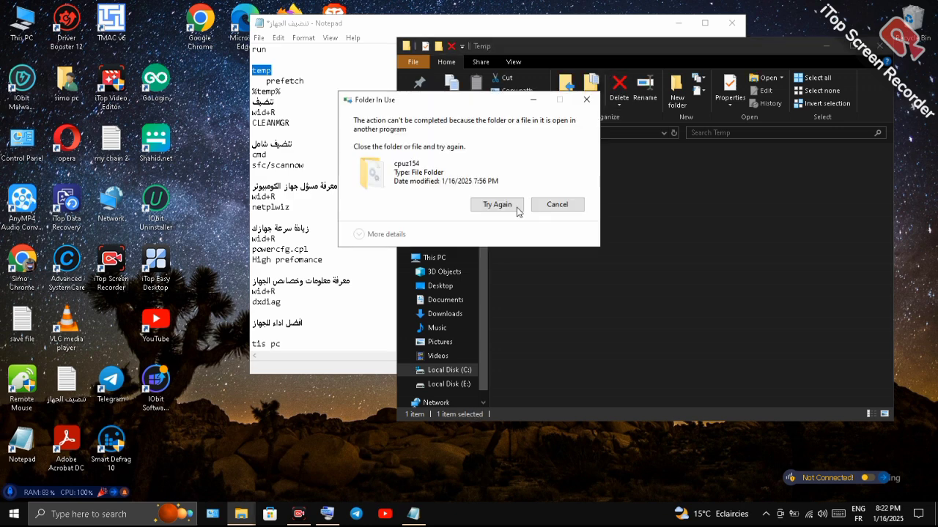
click(516, 207)
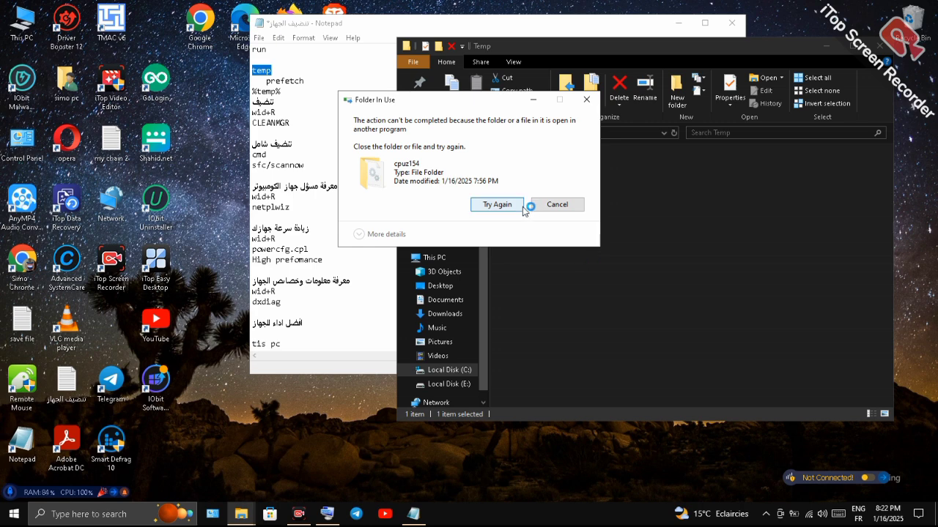
click(576, 209)
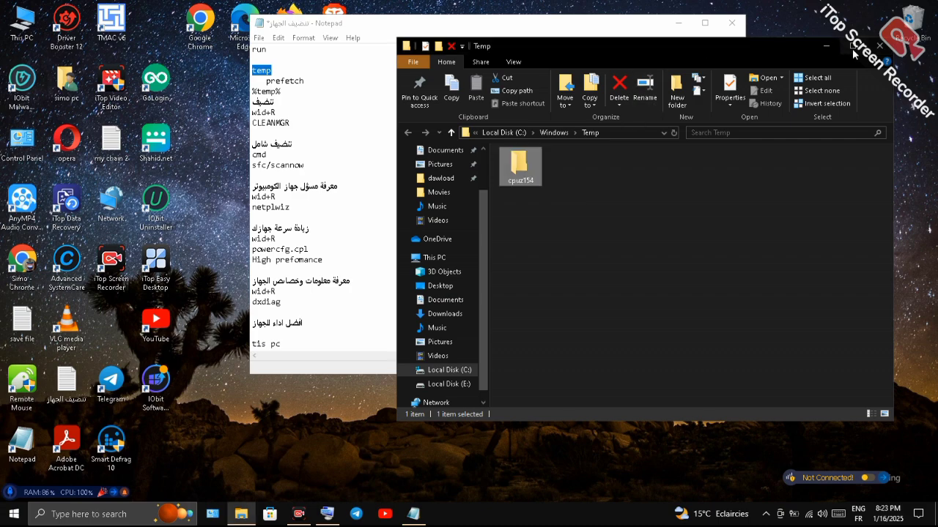
Step: Close the Temp folder window and reopen the Run dialog by searching for "run" with the on-screen keyboard
click(880, 46)
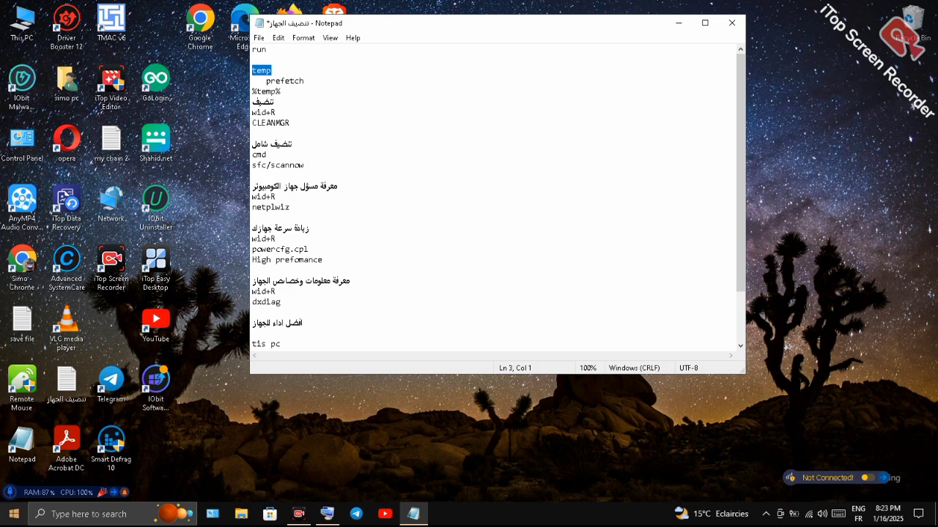
click(15, 516)
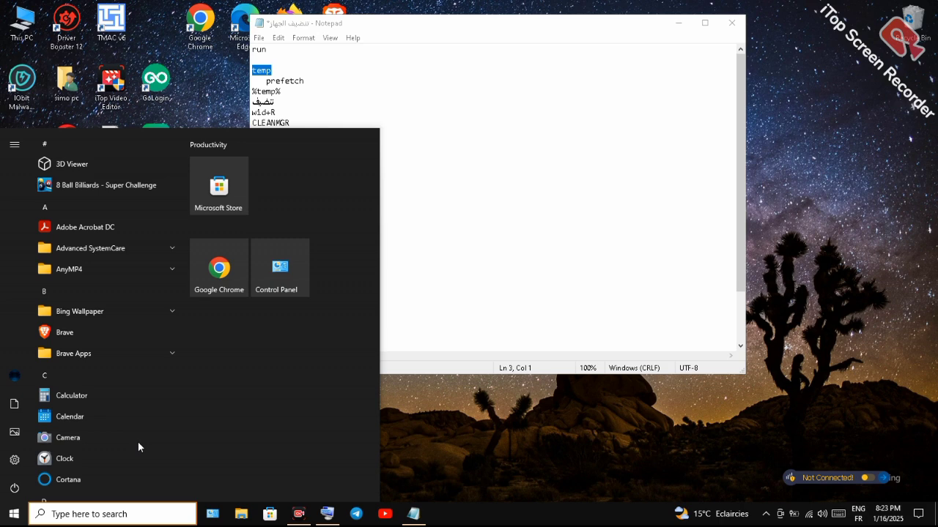
click(329, 517)
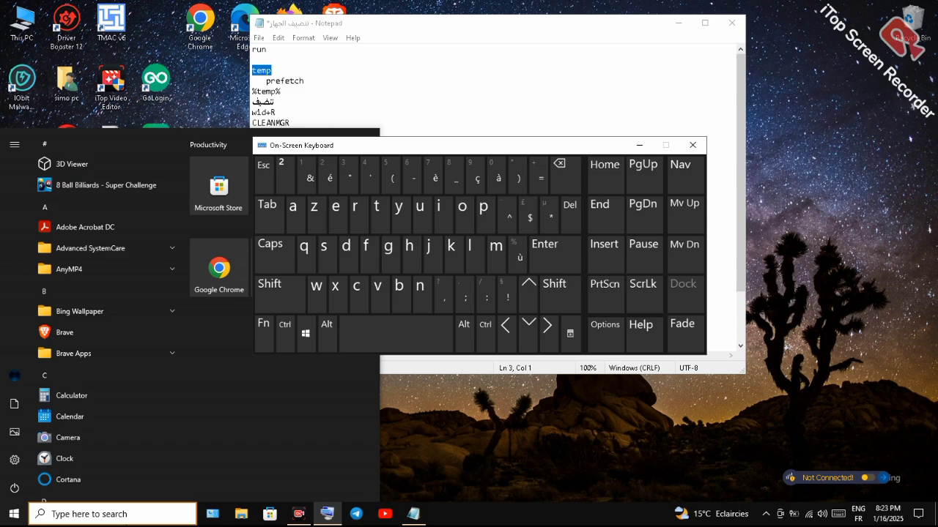
click(127, 516)
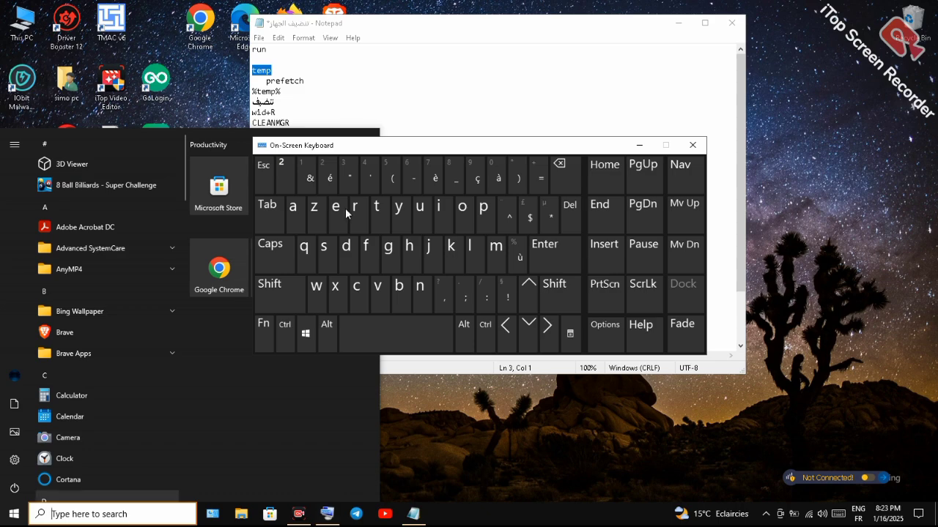
click(345, 208)
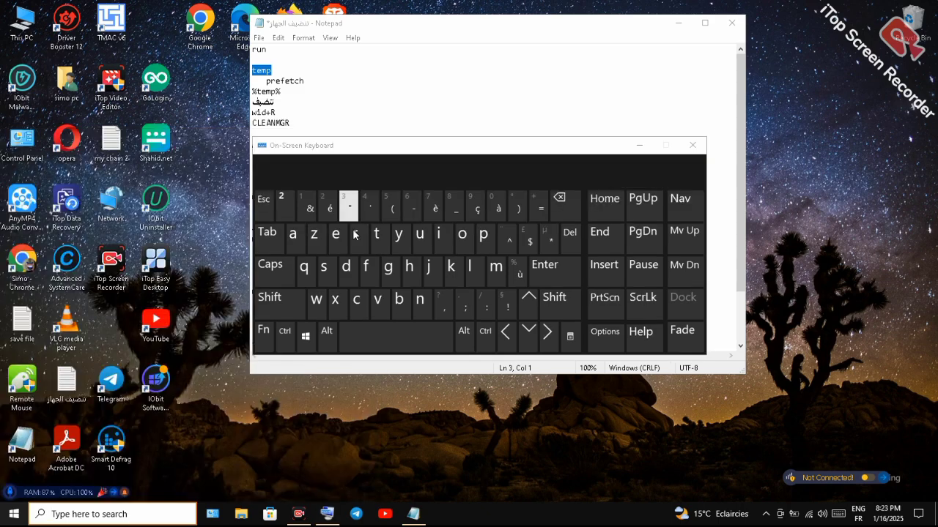
click(354, 234)
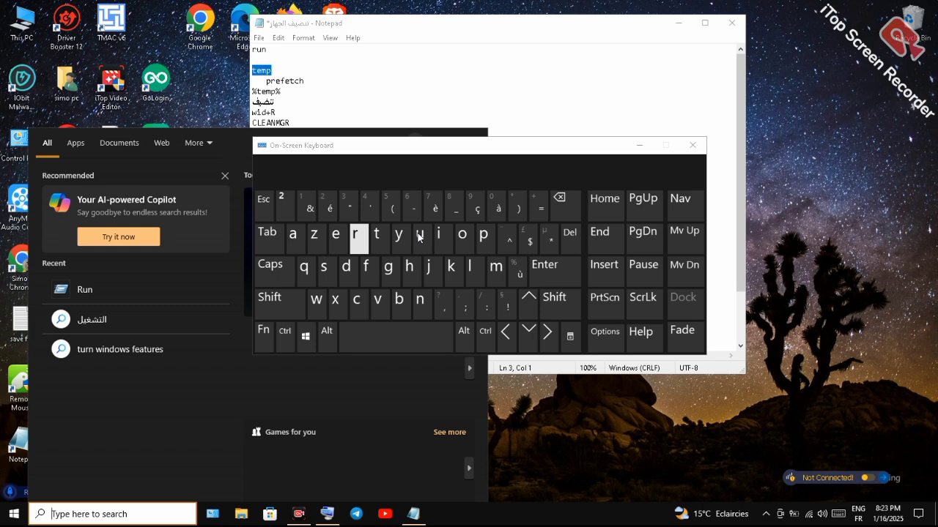
click(420, 234)
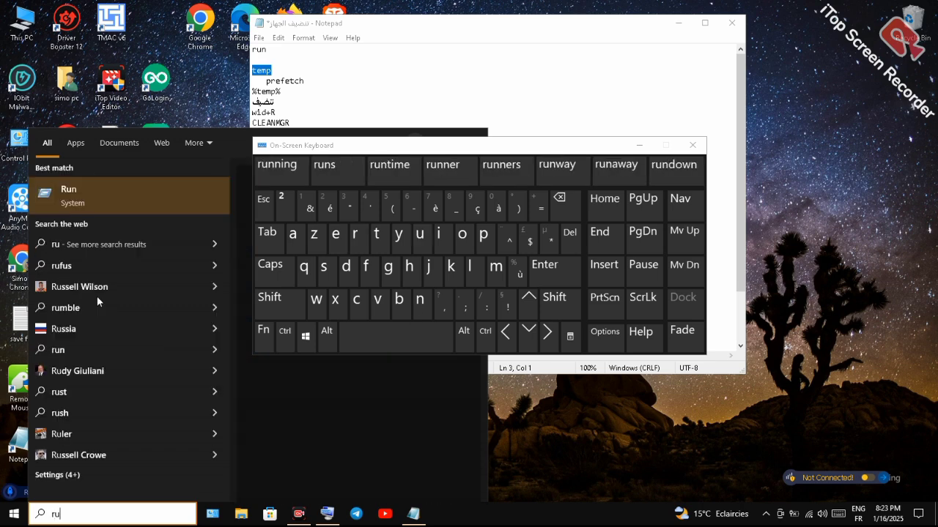
text(n)
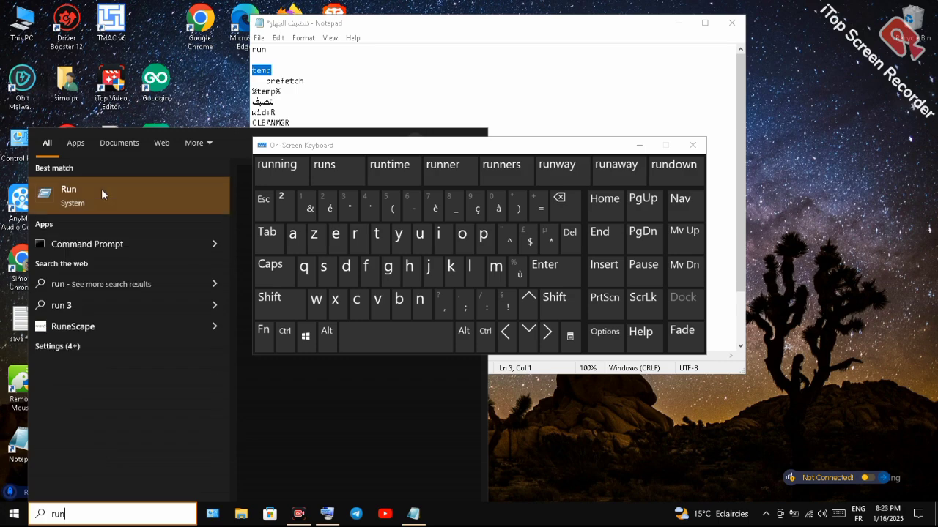
click(167, 172)
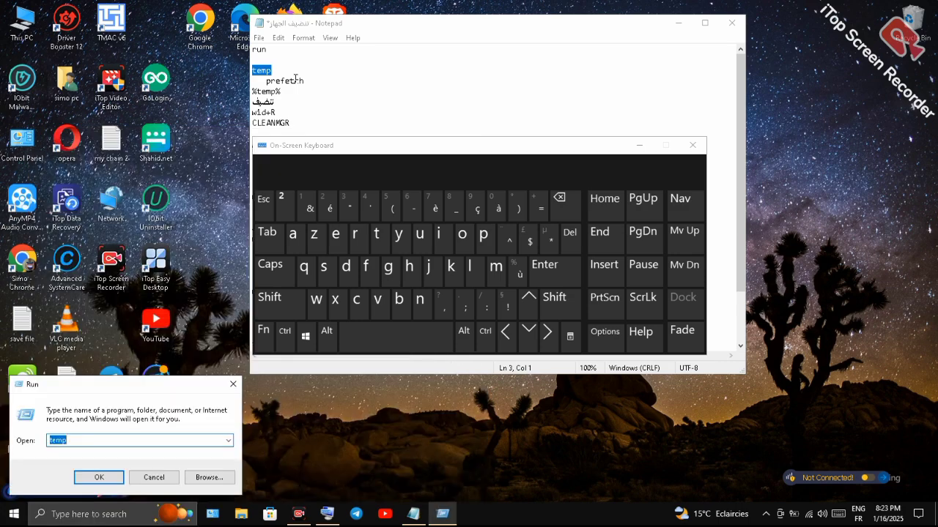
Step: Copy the command prefetch from the note into the Run dialog, replacing the existing entry, and execute it
click(320, 83)
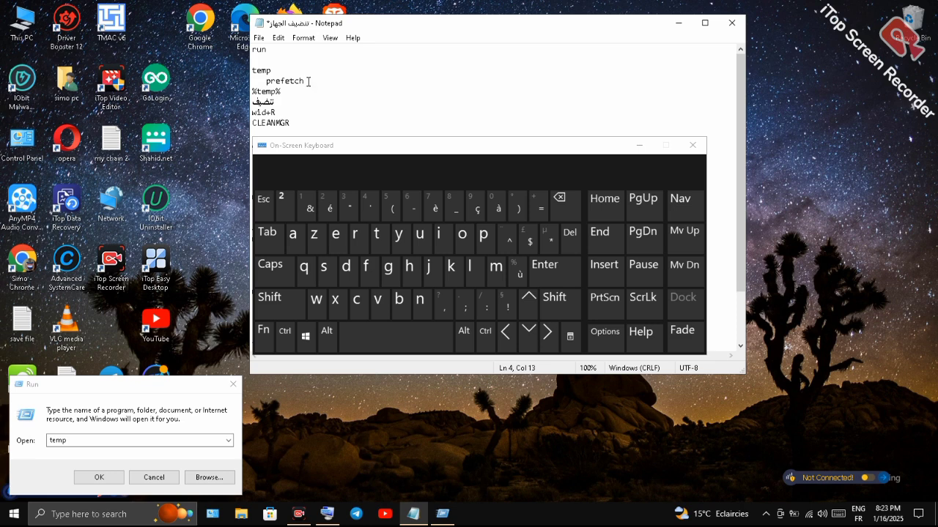
drag(309, 81, 267, 82)
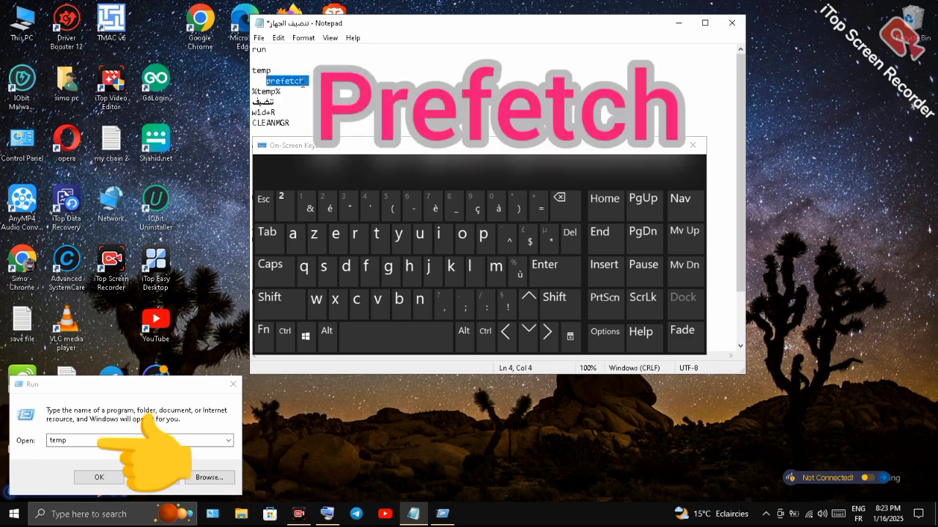
right_click(303, 82)
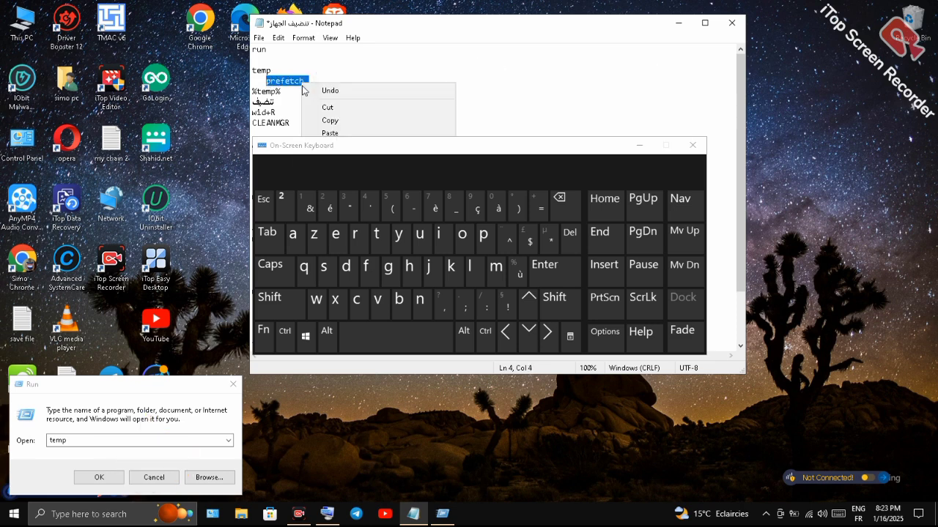
click(329, 120)
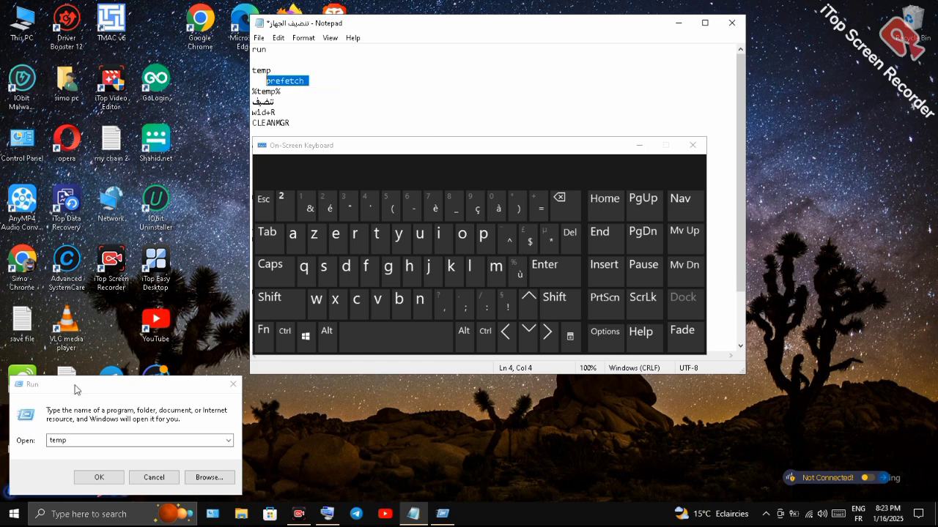
click(72, 440)
double_click(72, 440)
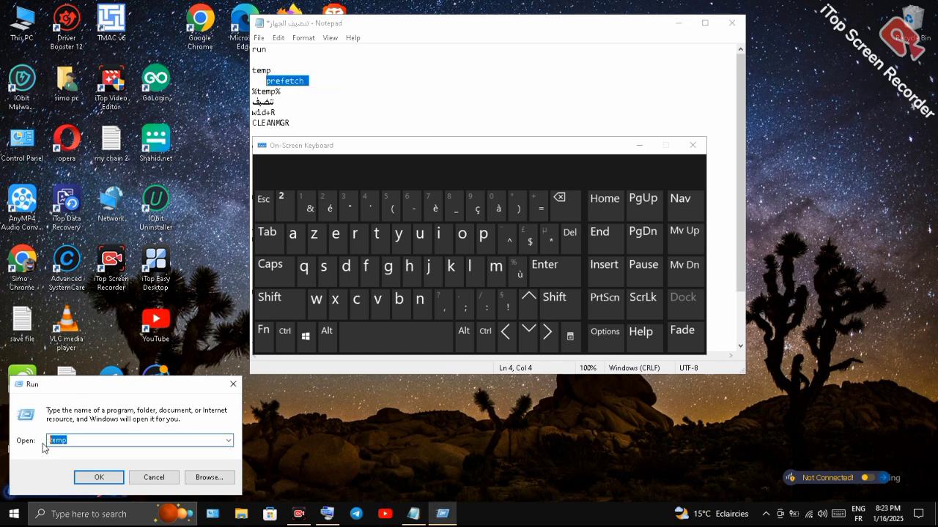
right_click(59, 442)
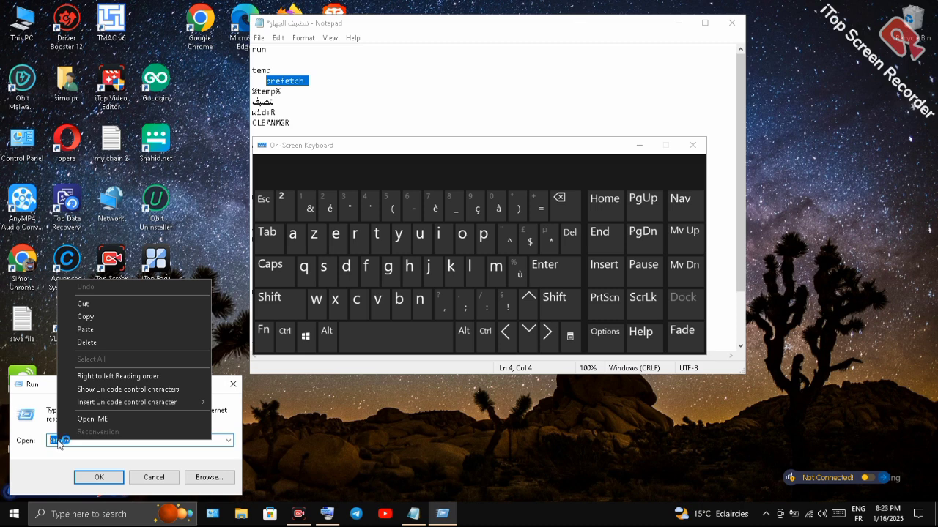
click(112, 329)
click(106, 477)
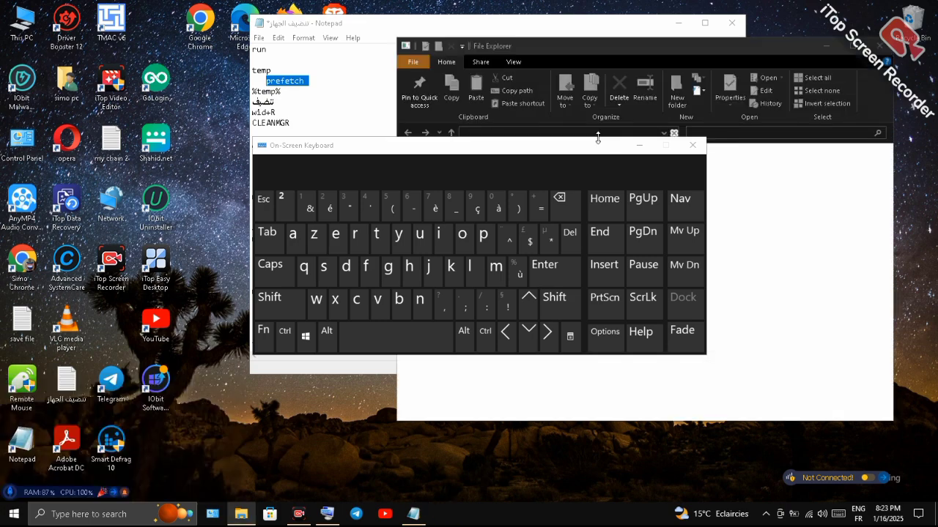
Step: Minimize the on-screen keyboard and grant permanent access to the Prefetch folder
click(640, 148)
click(640, 148)
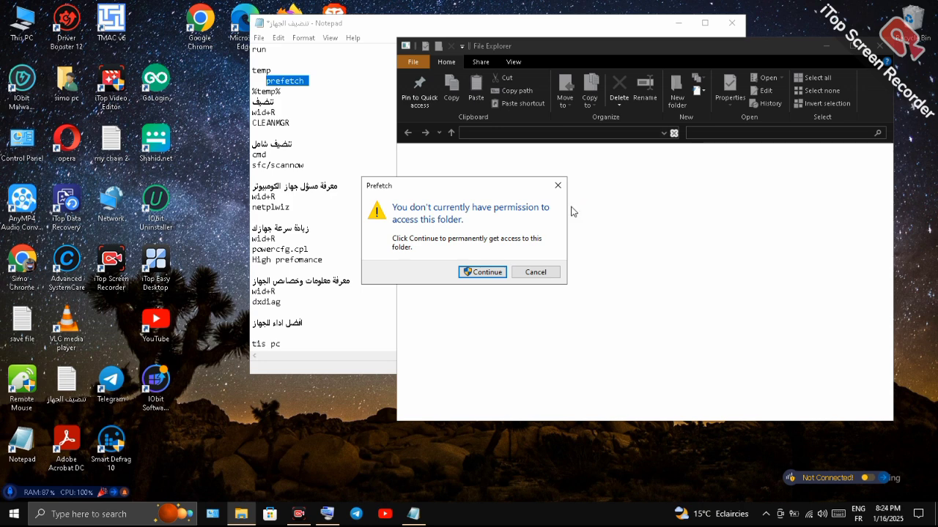
click(499, 271)
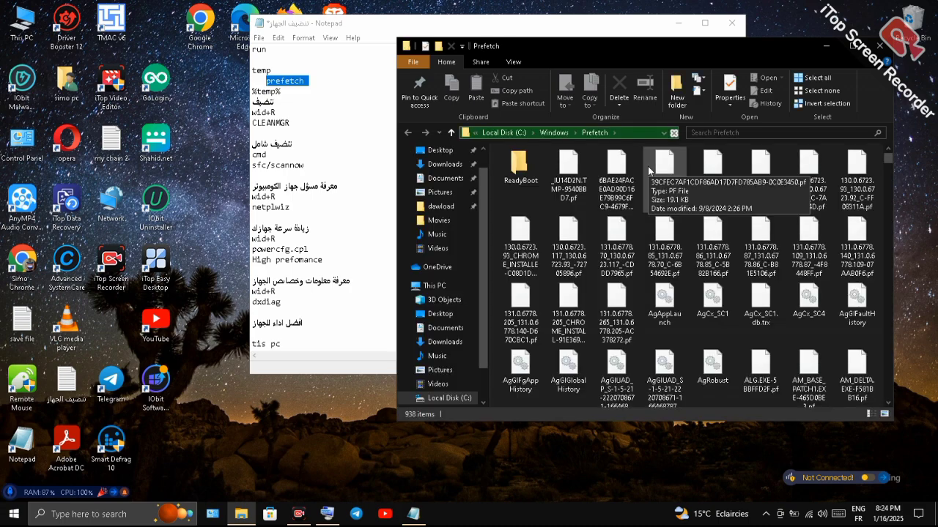
Step: Delete all items in the Prefetch folder, skipping the in-use file PfPre_313c2d3a.mkd, and close the folder window
click(816, 87)
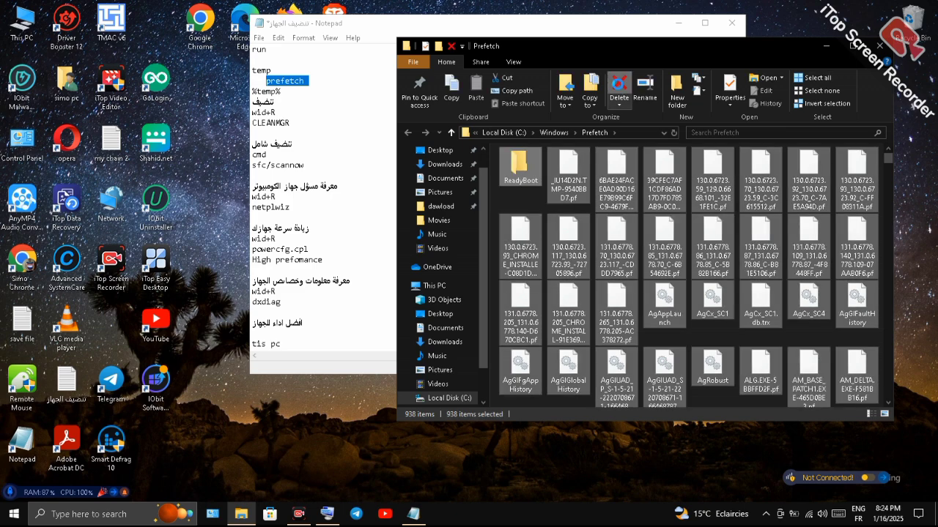
click(619, 88)
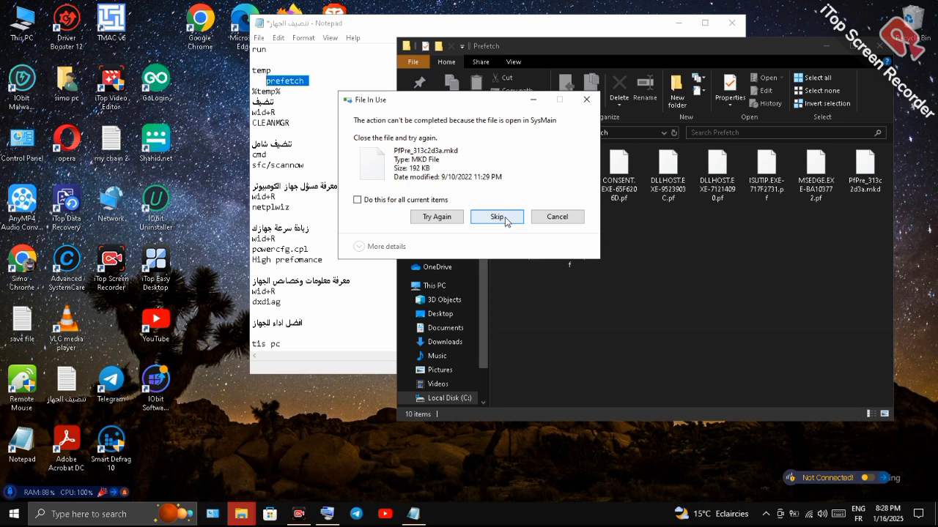
key(Return)
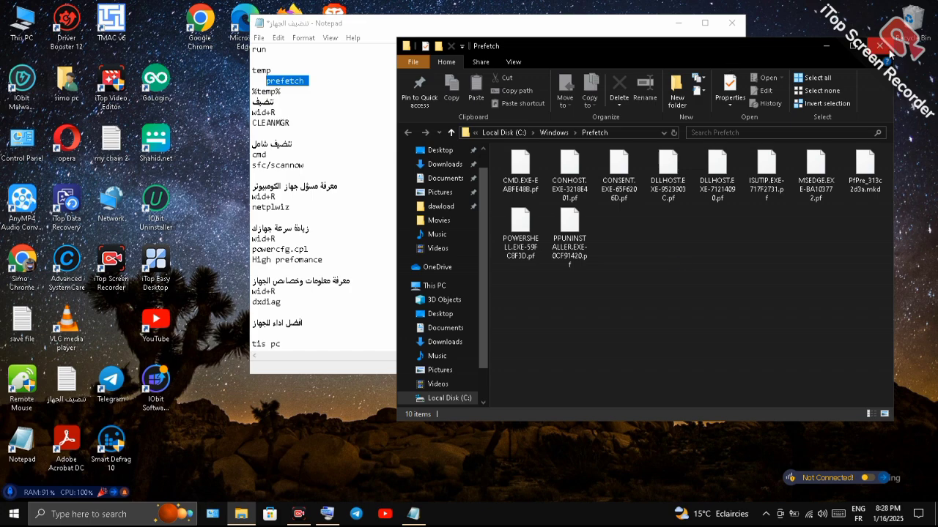
click(880, 46)
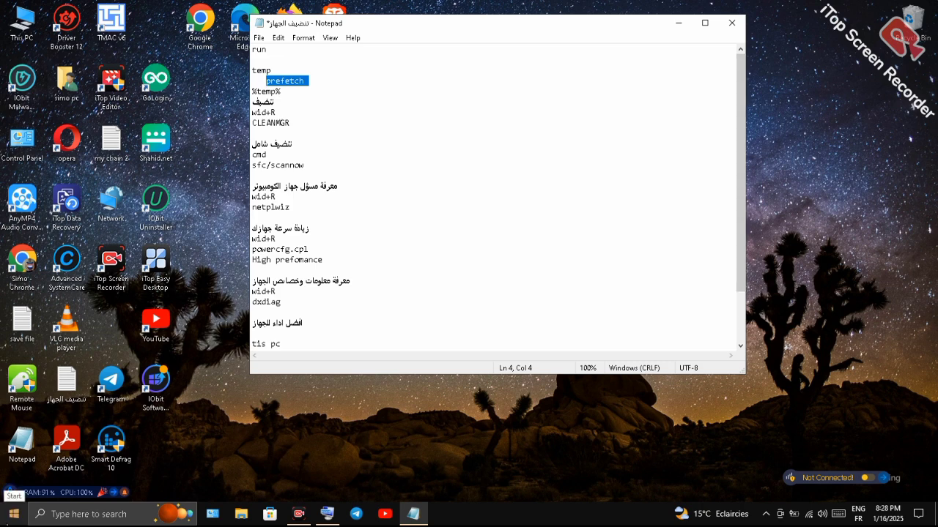
Step: Restore the on-screen keyboard and use it to search for "run" and open the Run dialog
click(315, 462)
key(super)
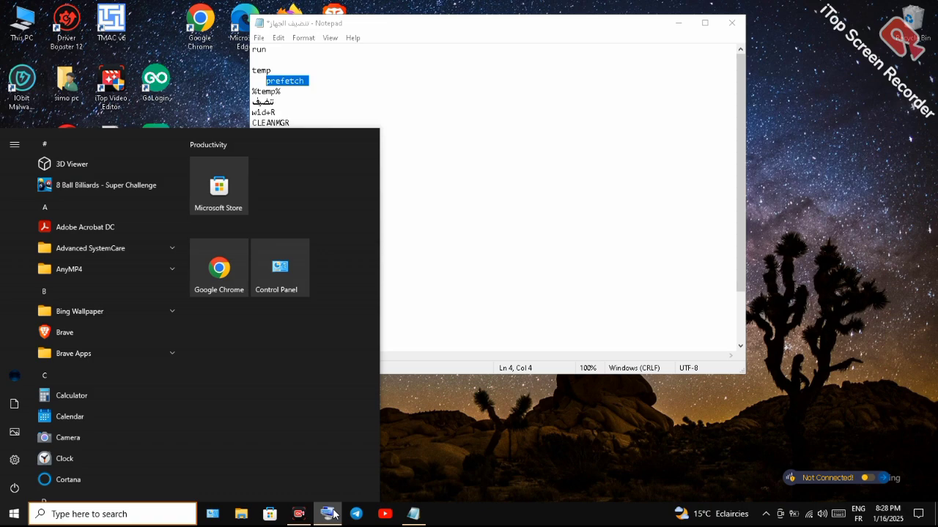
click(329, 514)
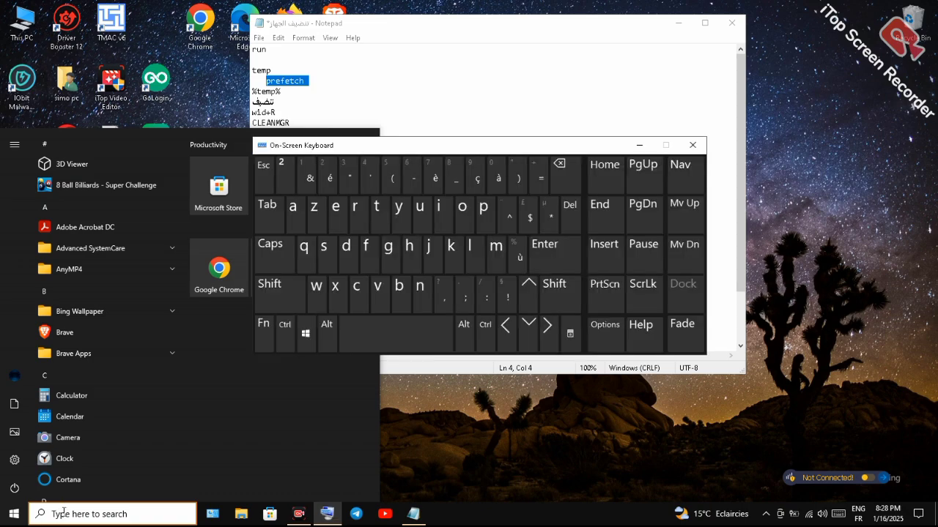
click(385, 235)
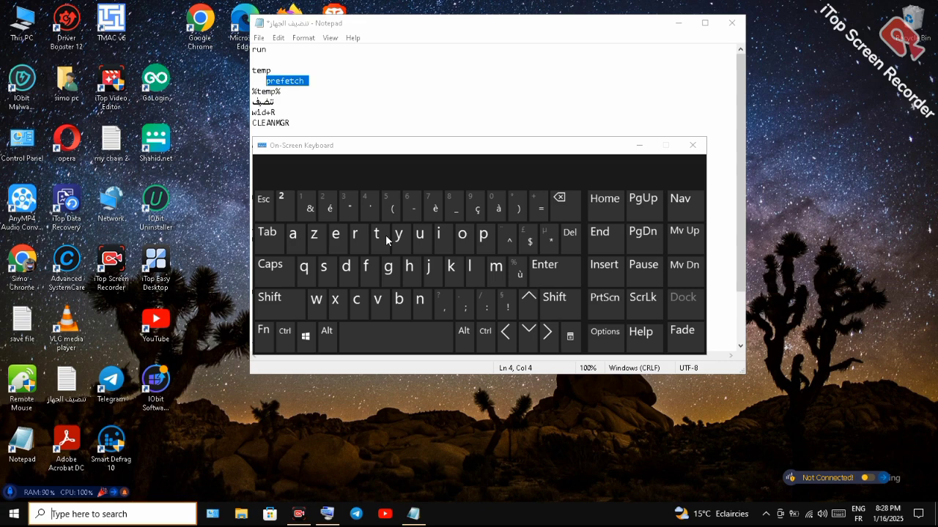
click(359, 242)
click(362, 244)
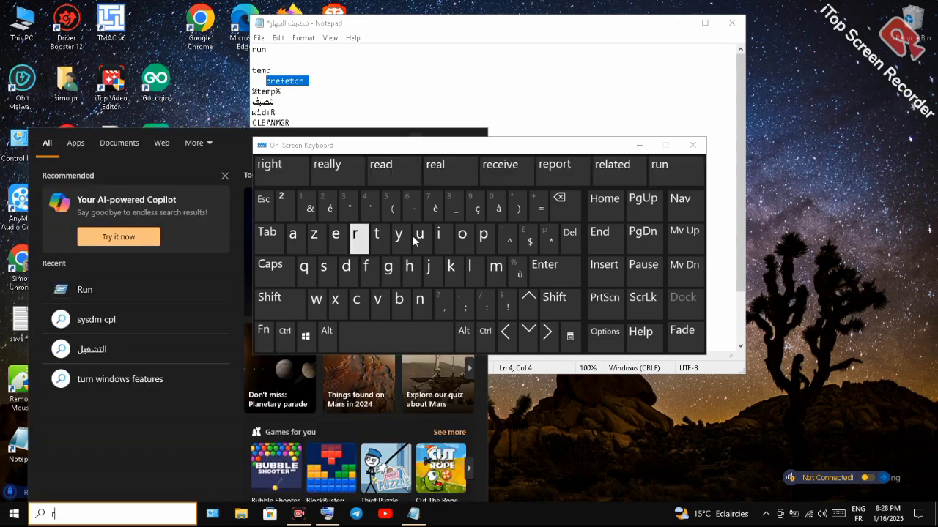
click(419, 236)
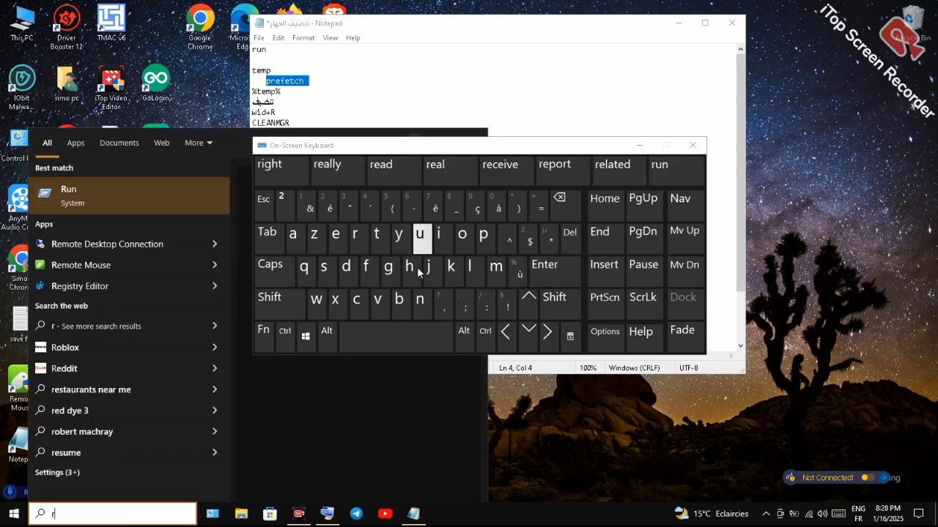
click(420, 298)
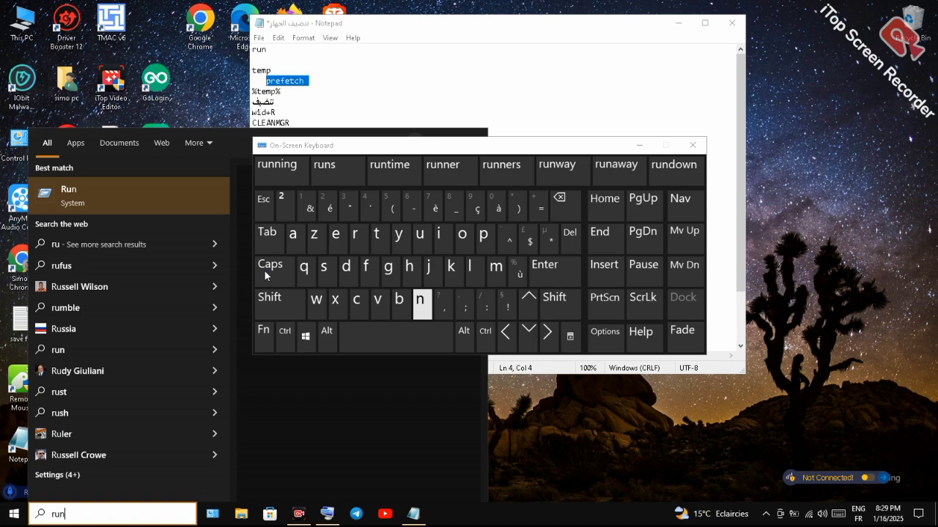
click(152, 201)
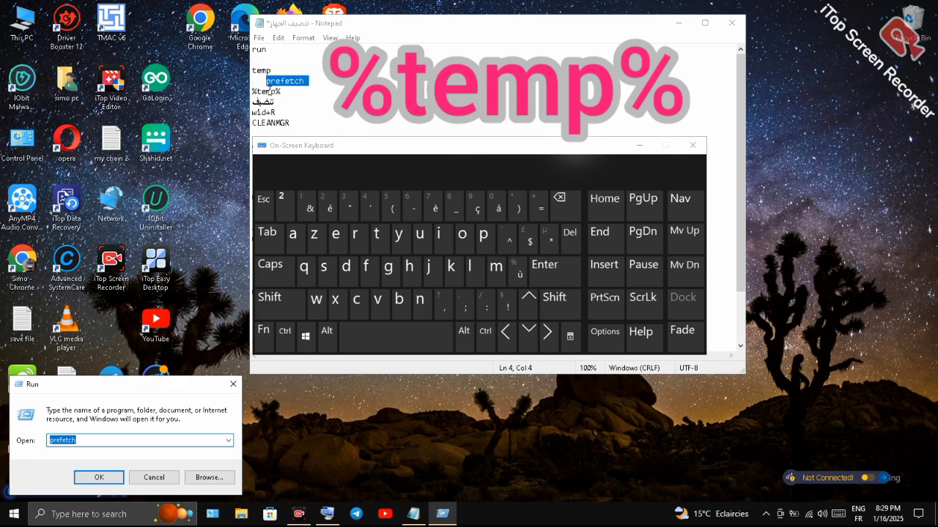
Step: Copy the command %temp% from the note into the Run dialog in place of prefetch and execute it
drag(281, 91, 252, 92)
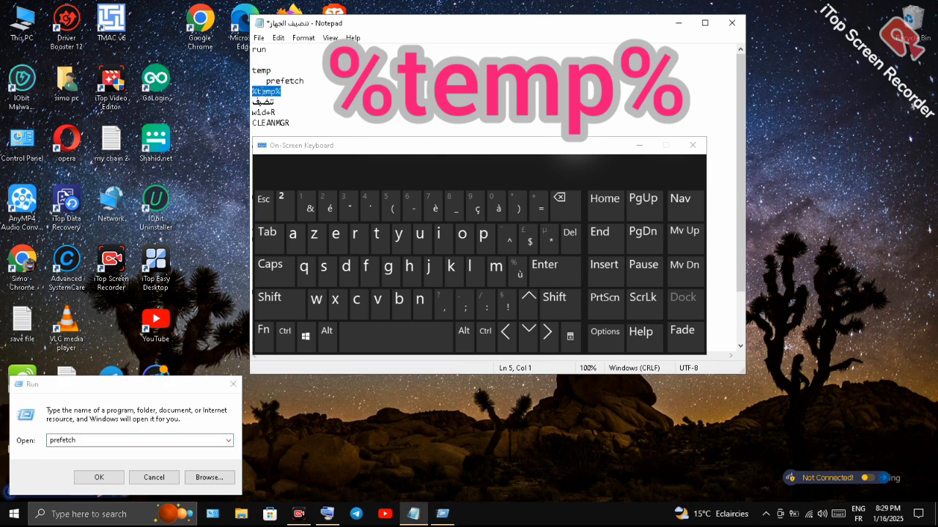
right_click(262, 92)
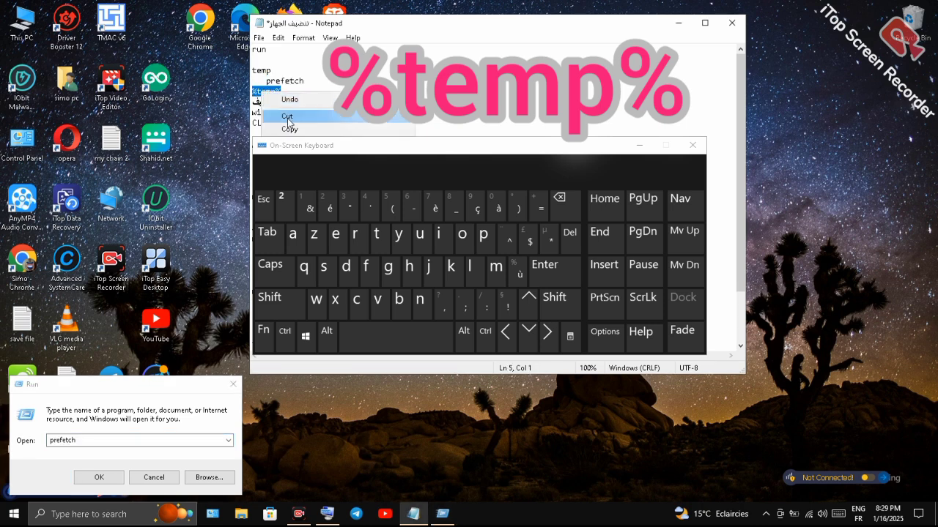
click(291, 130)
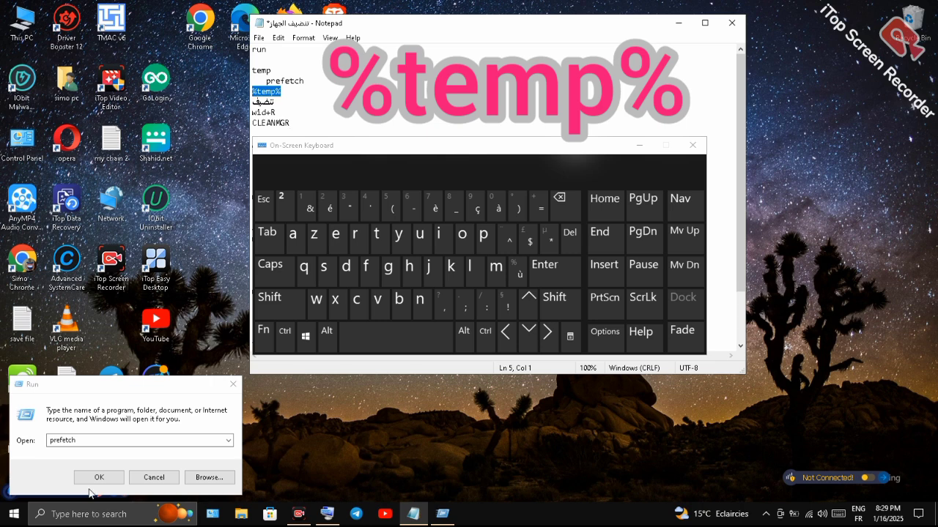
click(75, 443)
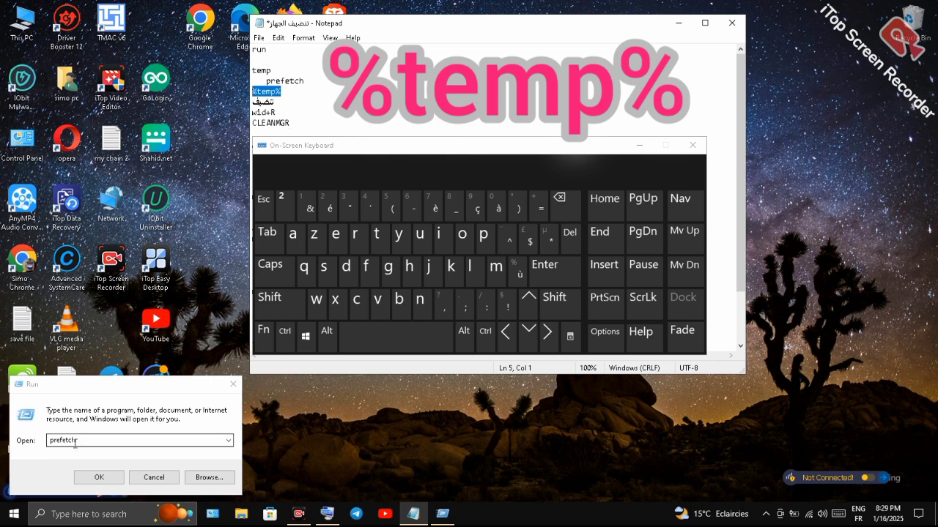
drag(75, 443, 51, 443)
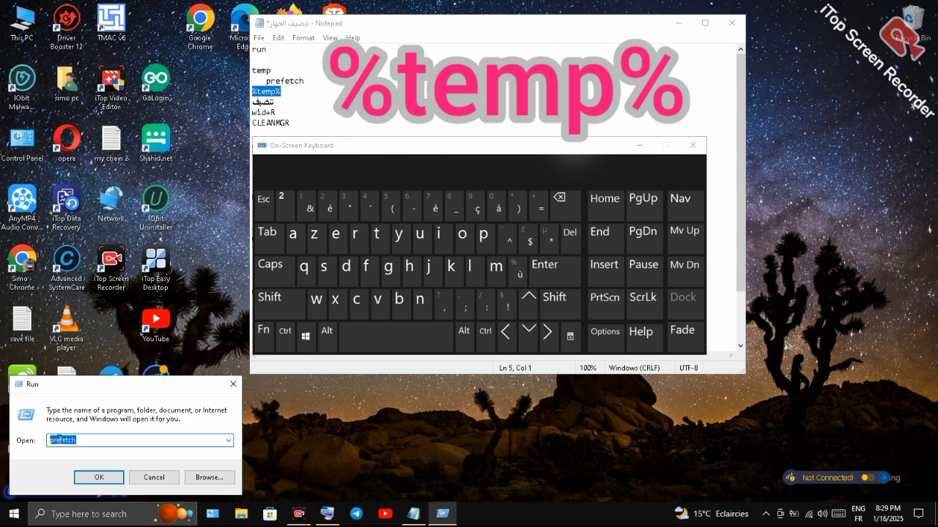
right_click(58, 440)
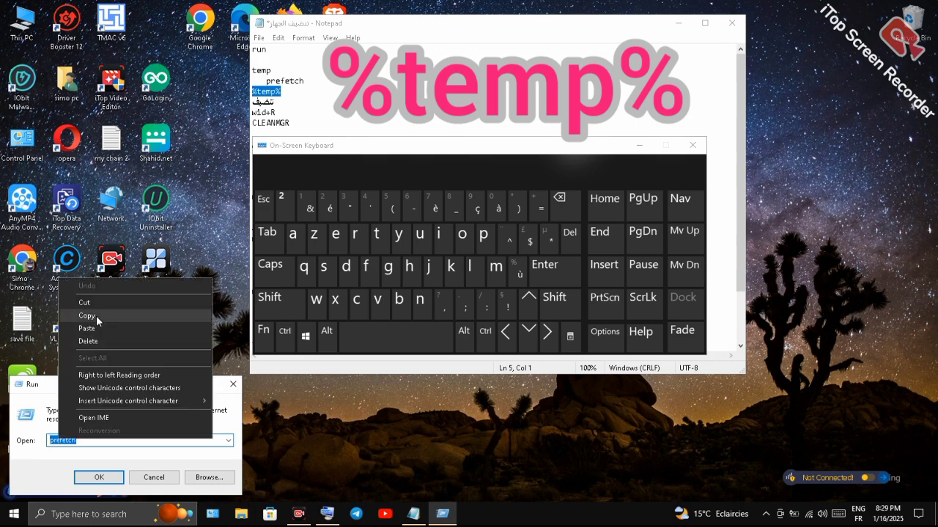
click(96, 315)
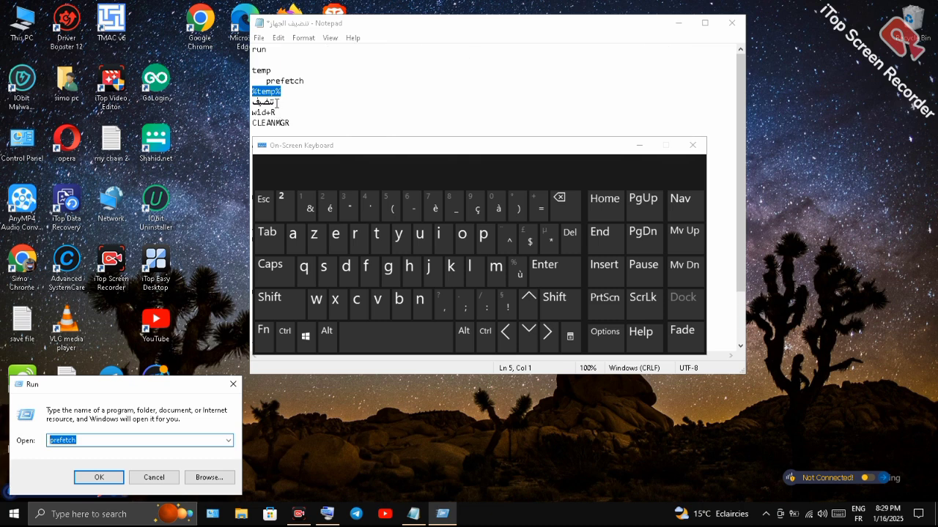
key(ctrl+v)
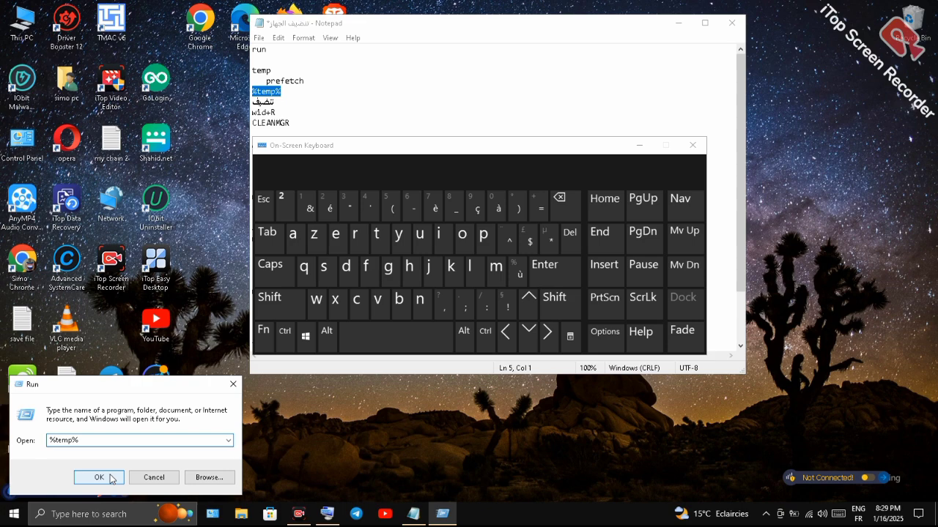
click(99, 478)
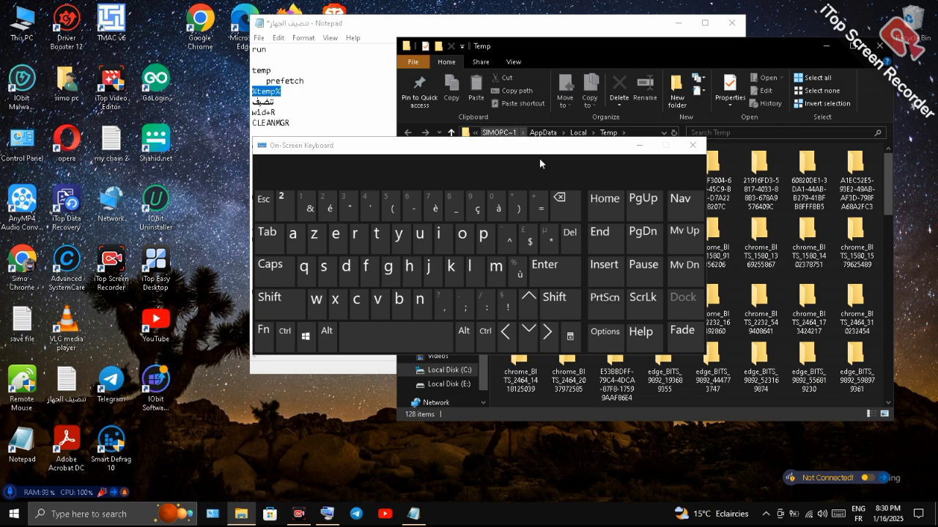
Step: Minimize the on-screen keyboard and delete all items in the Temp folder, skipping the protected msdtadmin folder
click(637, 147)
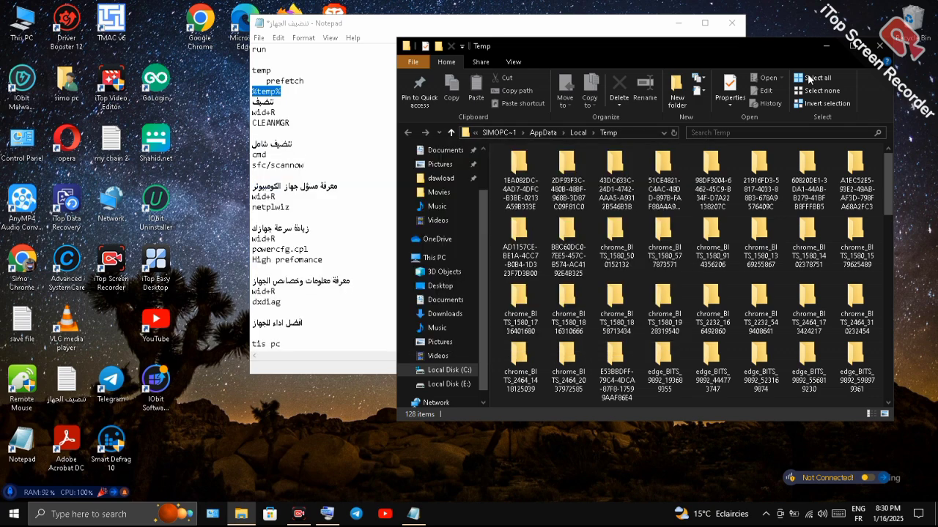
click(813, 77)
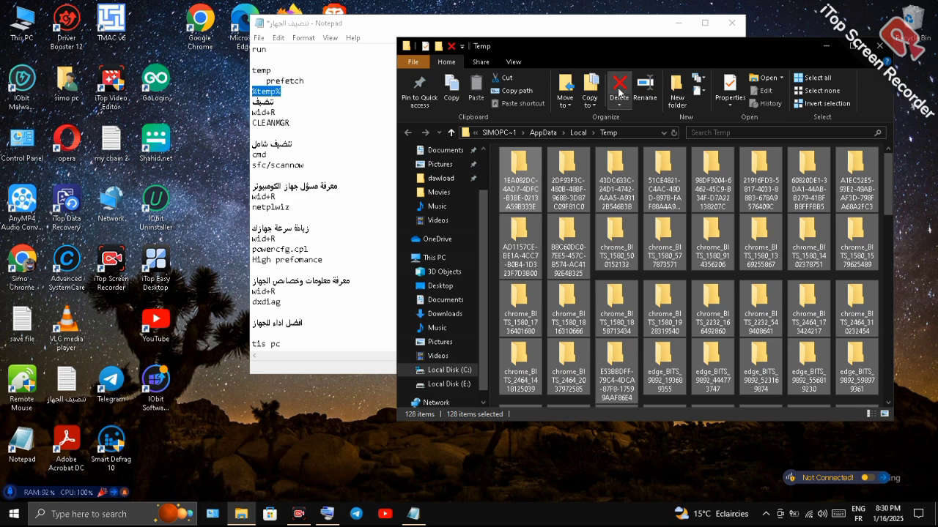
click(619, 91)
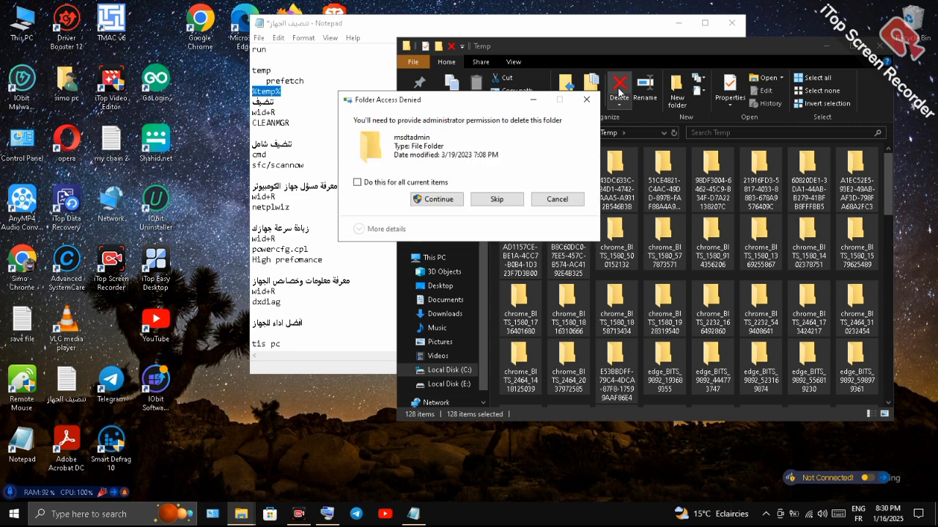
click(497, 199)
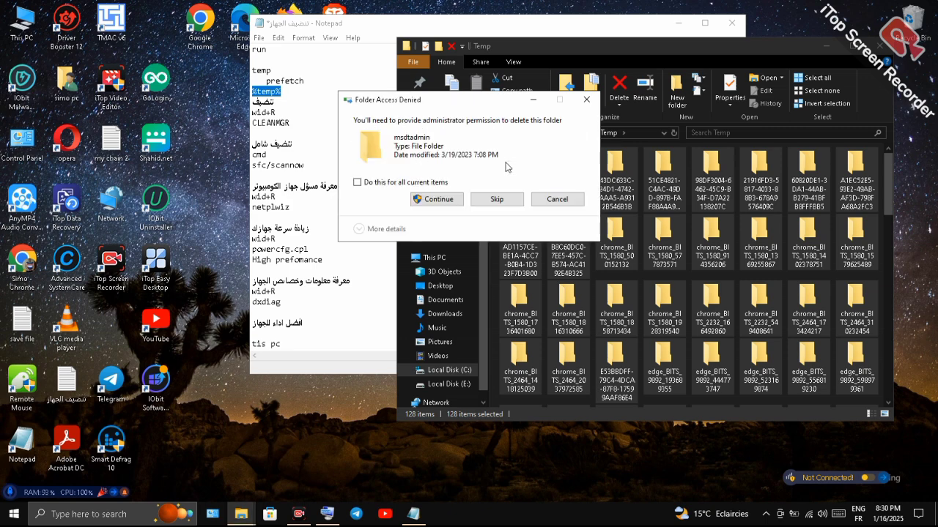
click(496, 200)
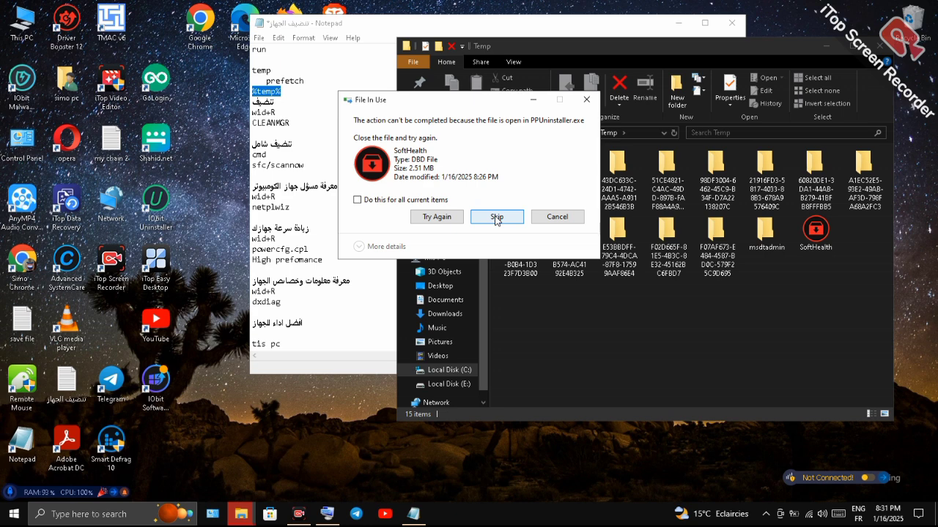
Step: Skip the in-use SoftHealth file and the remaining folders that need administrator permission, and minimize the Temp folder window
click(496, 218)
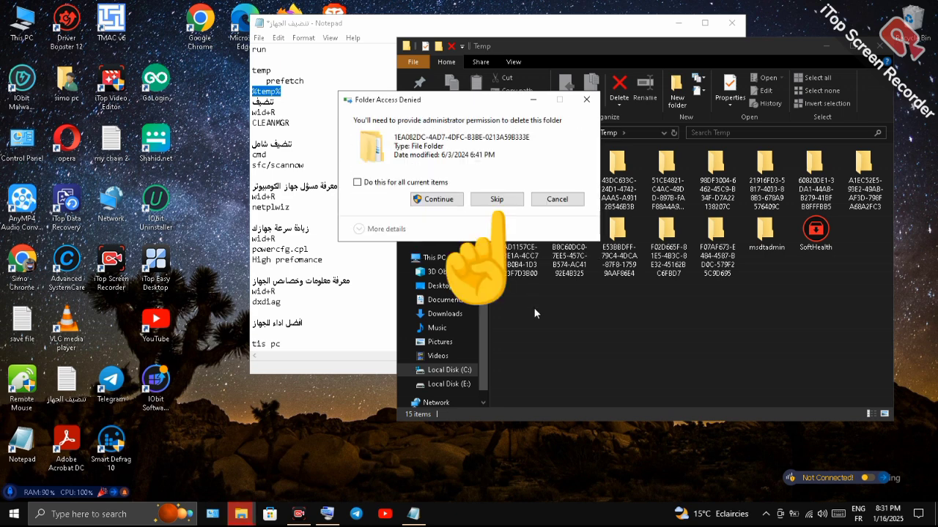
click(504, 205)
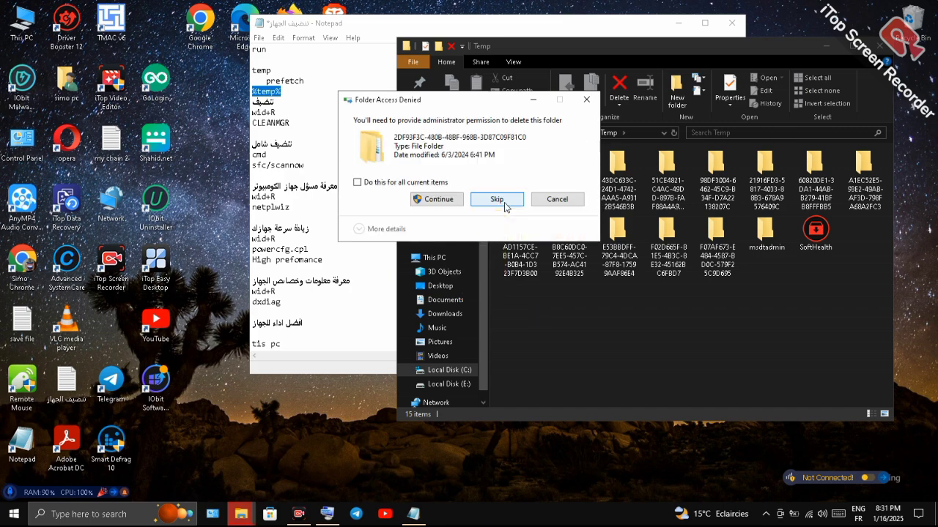
click(504, 204)
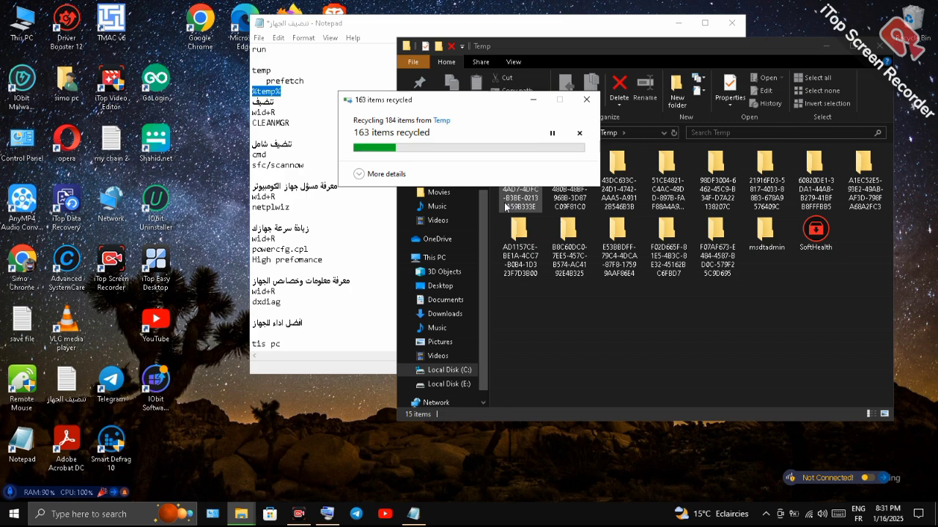
click(497, 199)
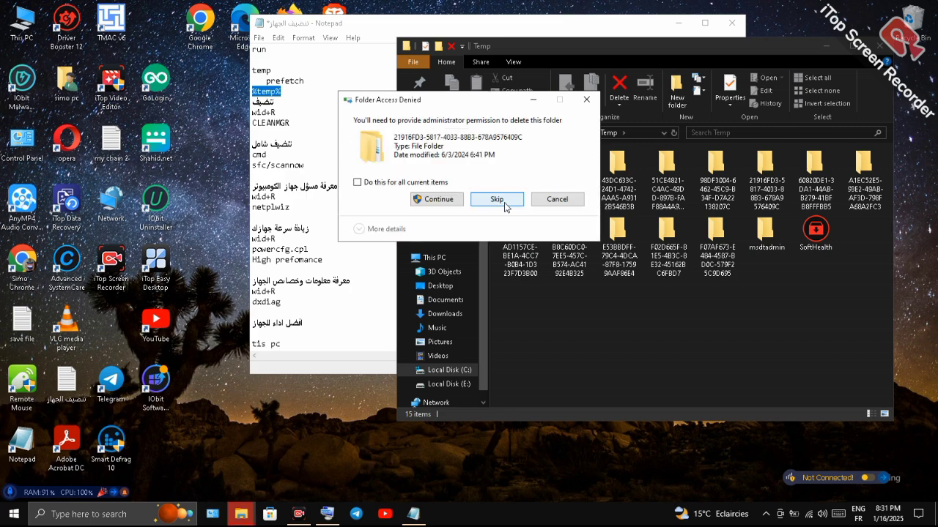
click(497, 199)
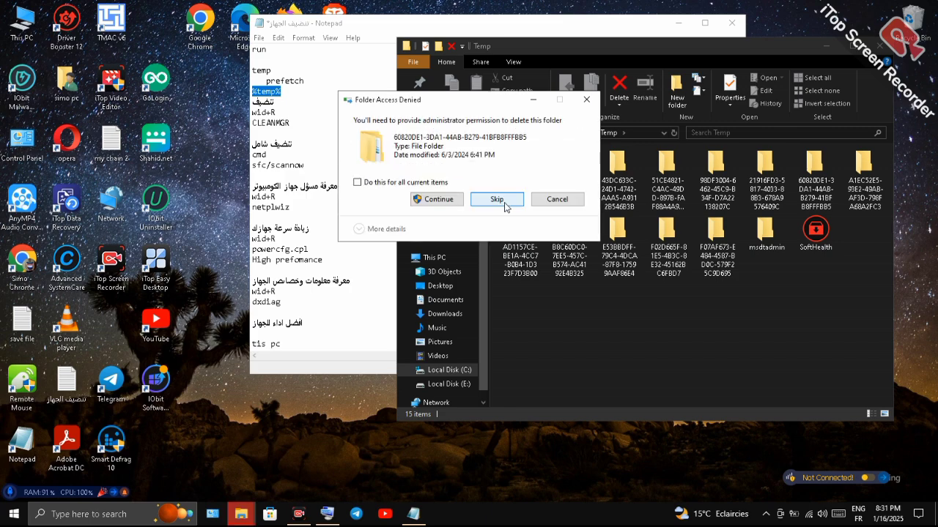
click(505, 208)
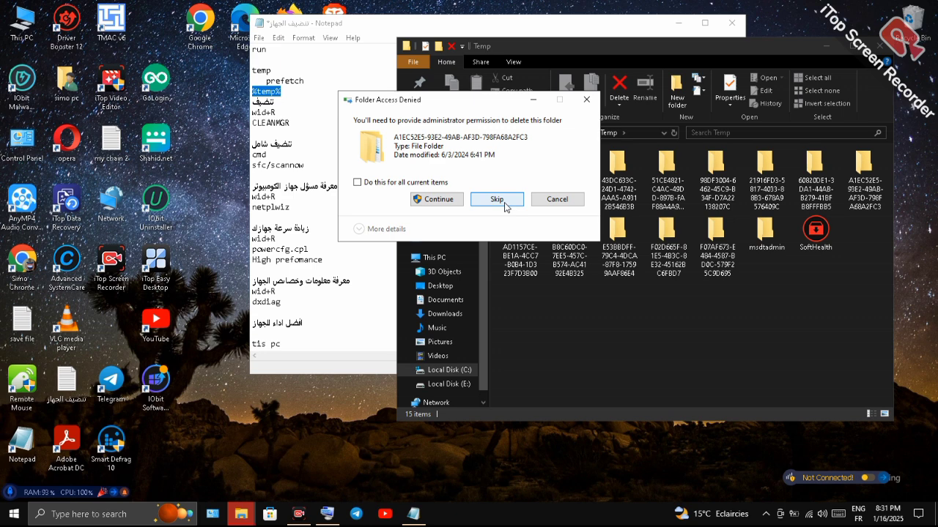
click(504, 208)
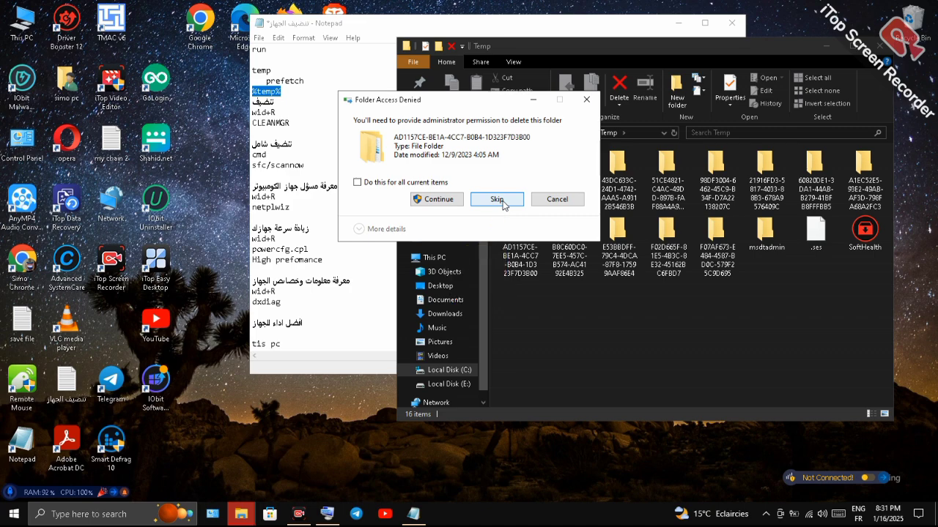
click(502, 202)
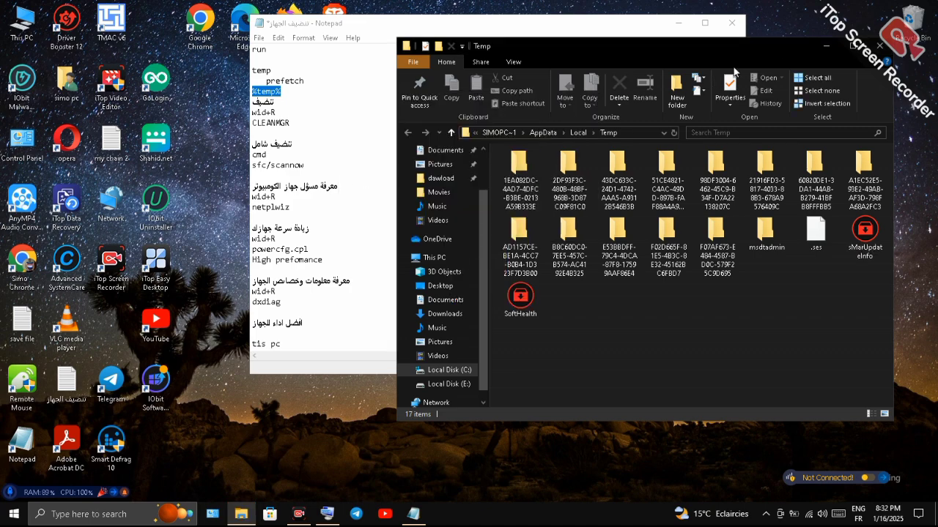
click(825, 46)
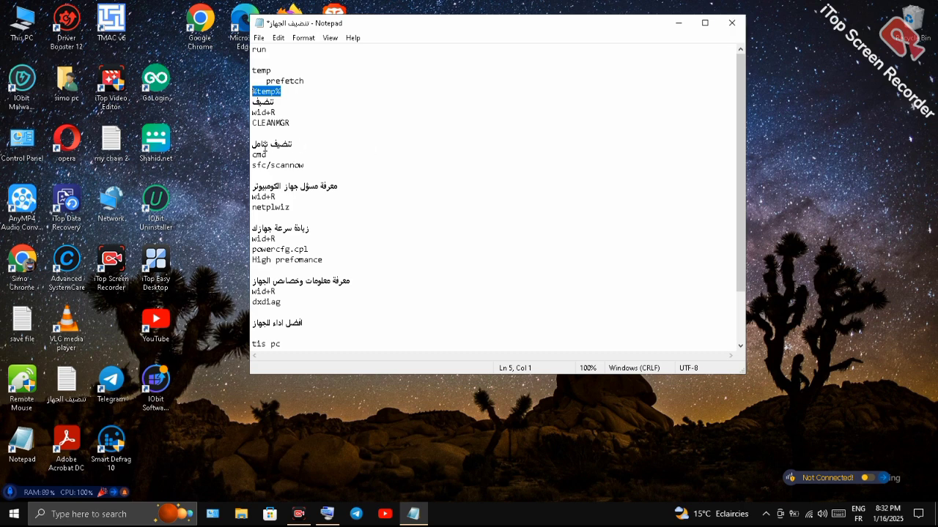
Step: Copy cmd from the note, search Windows for it, and run Command Prompt as administrator
drag(296, 146, 275, 153)
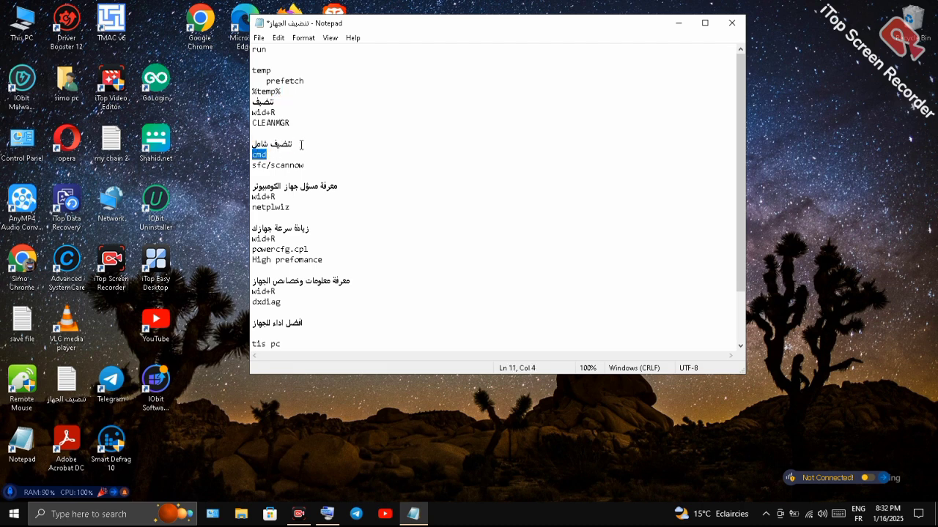
right_click(266, 158)
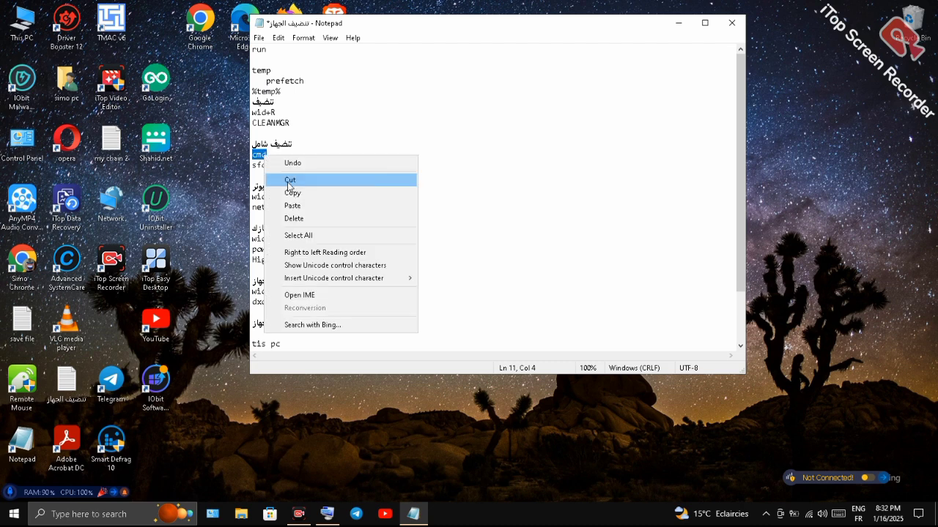
click(293, 193)
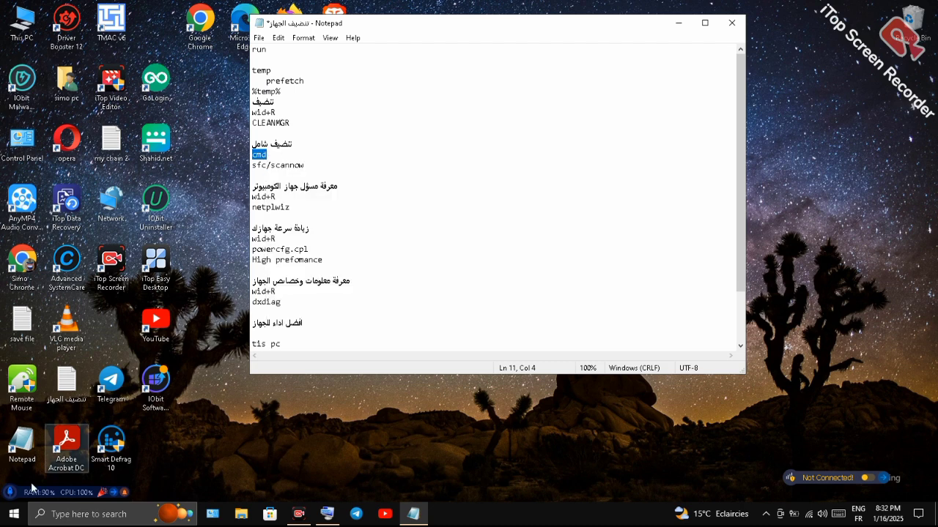
click(18, 513)
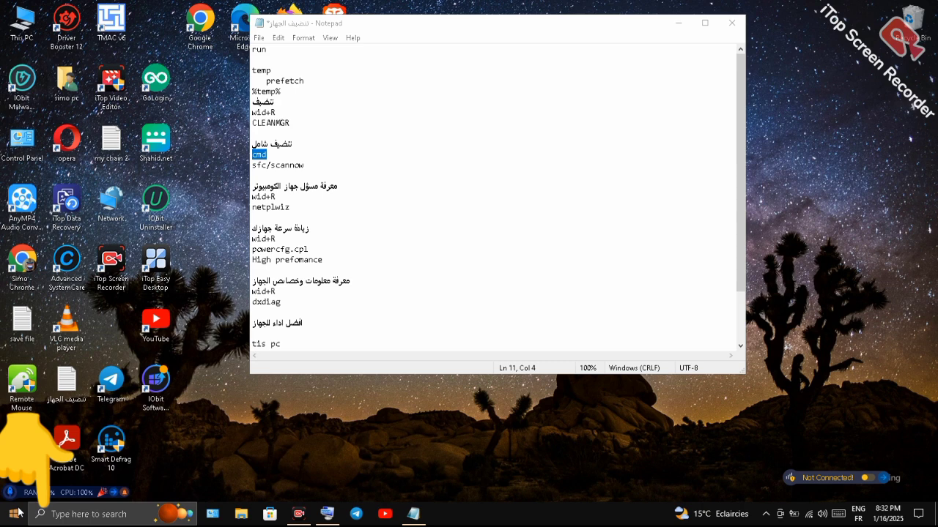
click(18, 513)
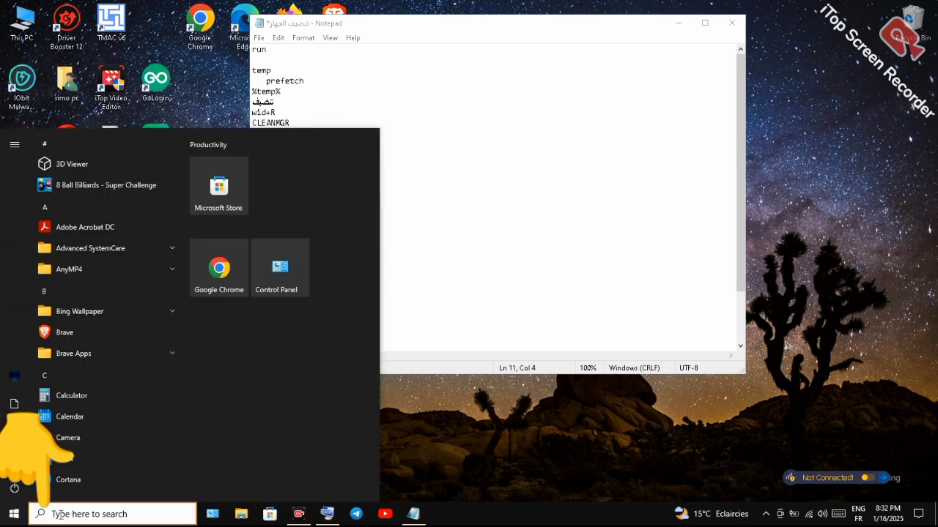
right_click(61, 515)
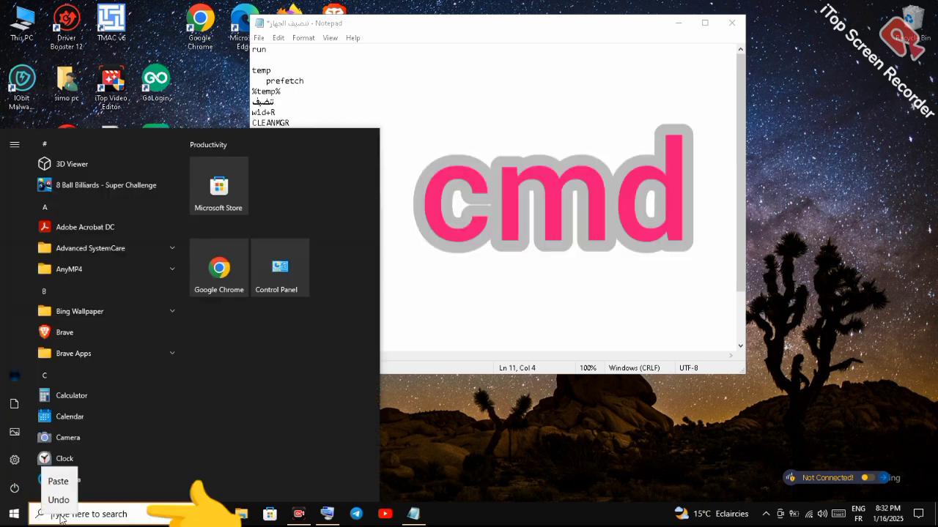
click(61, 494)
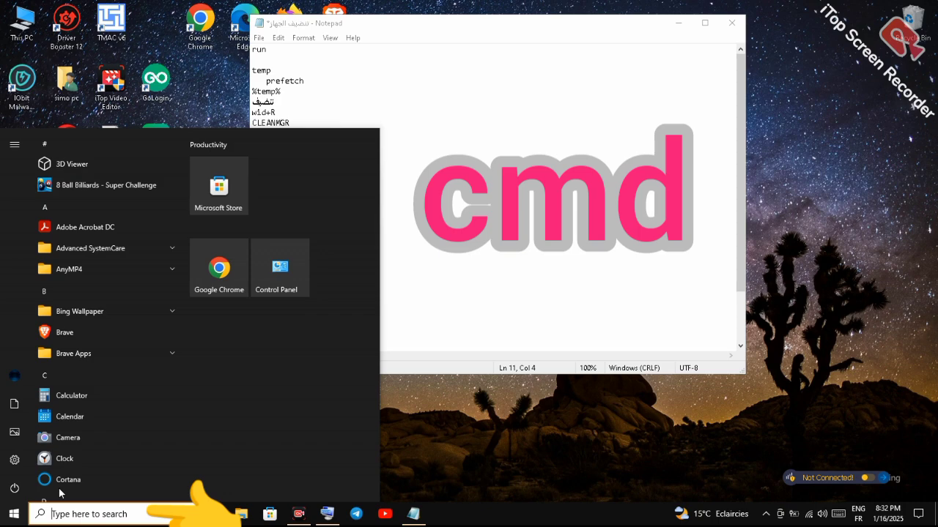
text(cmd)
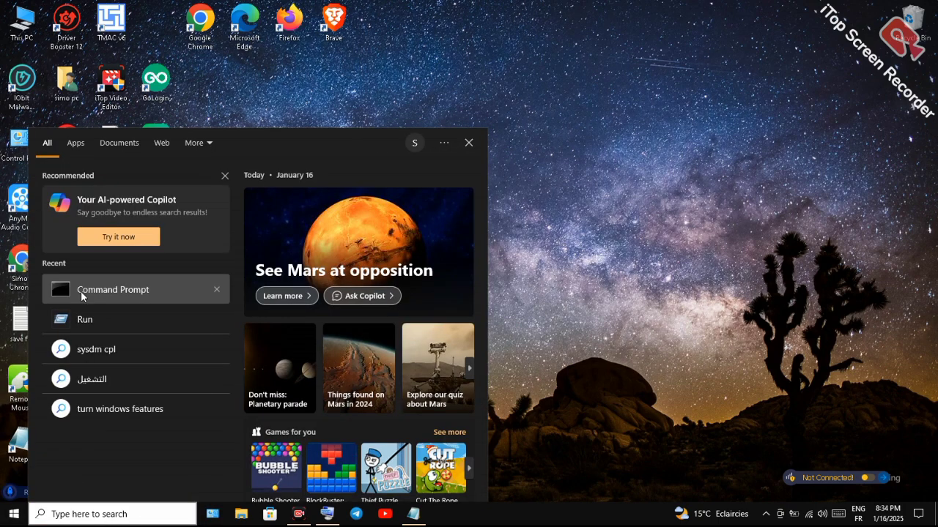
right_click(81, 291)
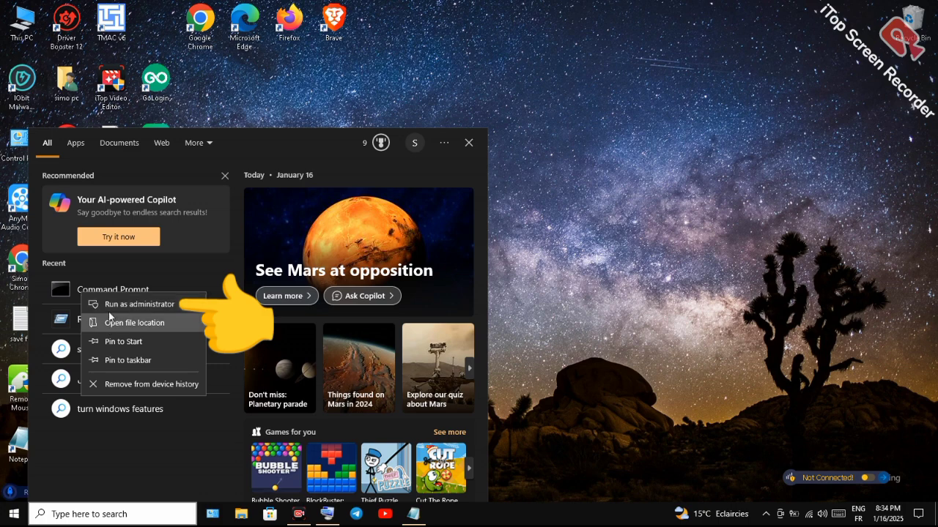
click(109, 307)
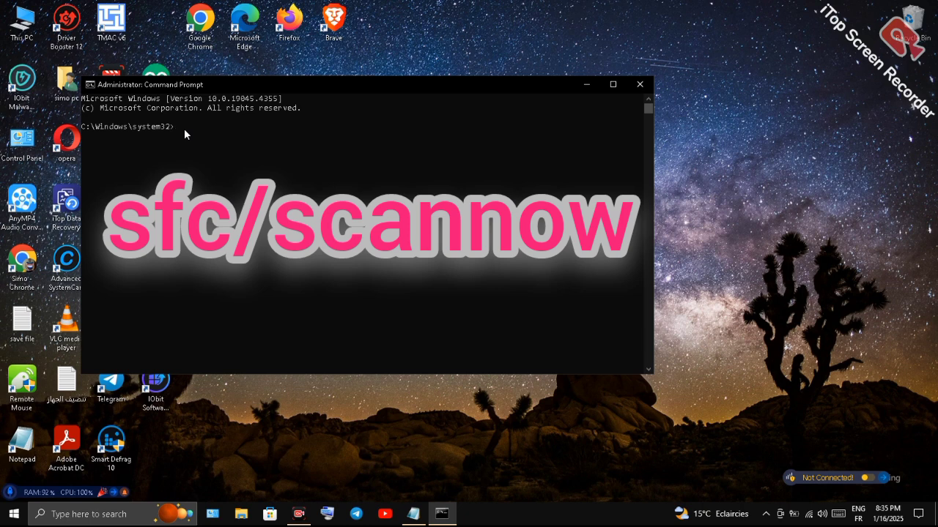
double_click(178, 128)
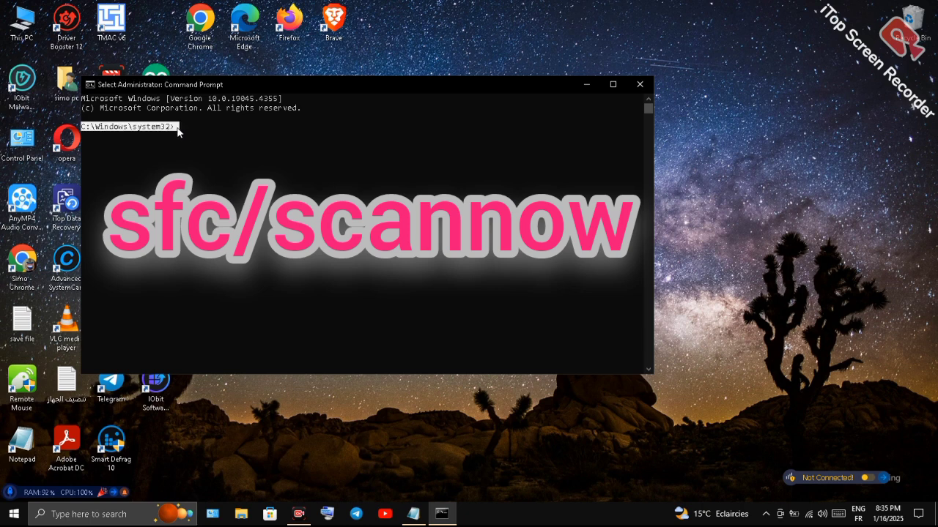
click(177, 128)
key(Escape)
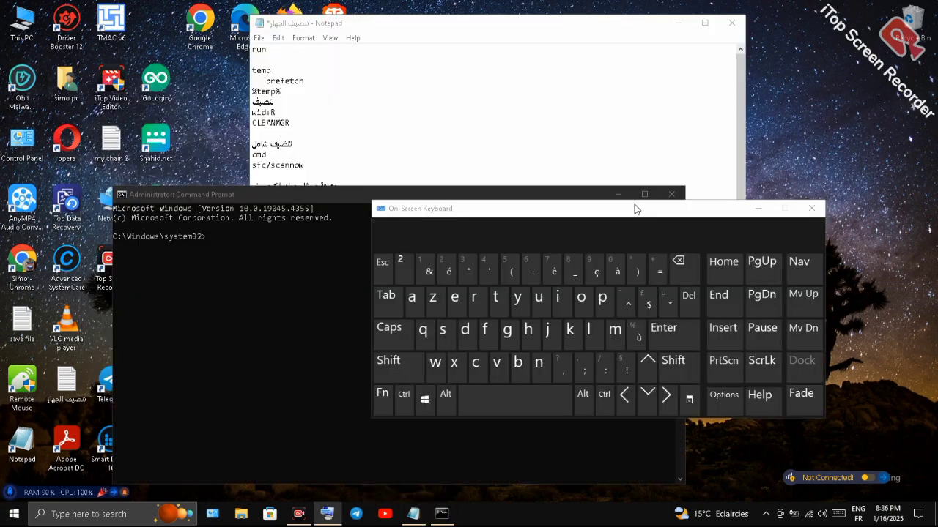
Step: Enter the command sfc/scannow in the administrator Command Prompt with the on-screen keyboard and execute it
click(455, 345)
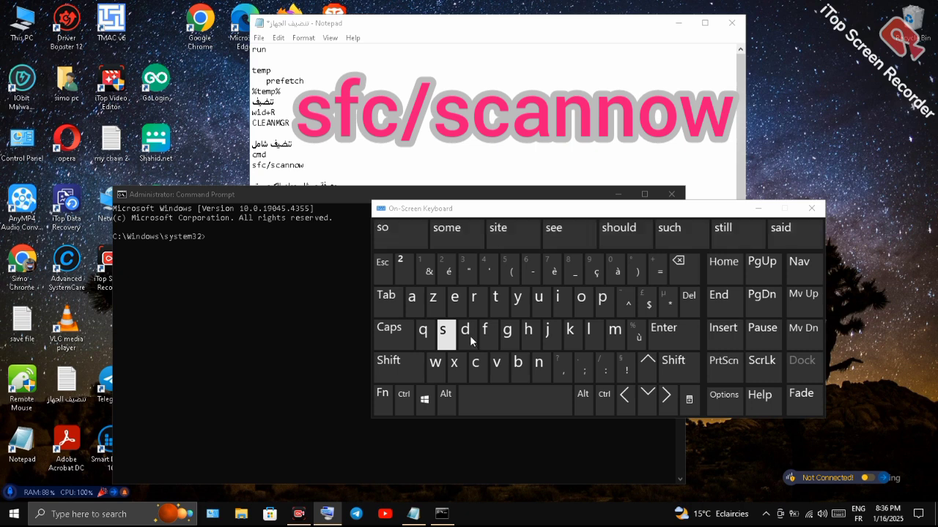
click(217, 236)
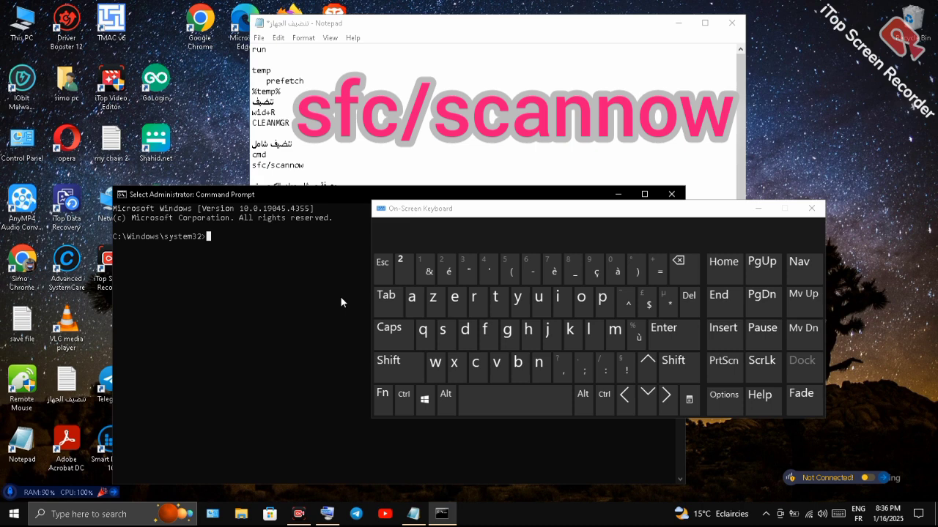
click(484, 335)
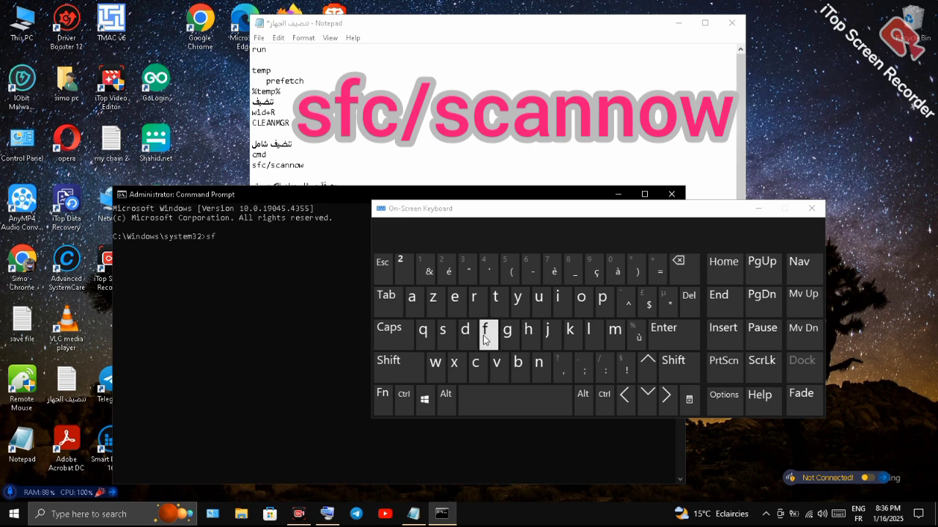
click(479, 364)
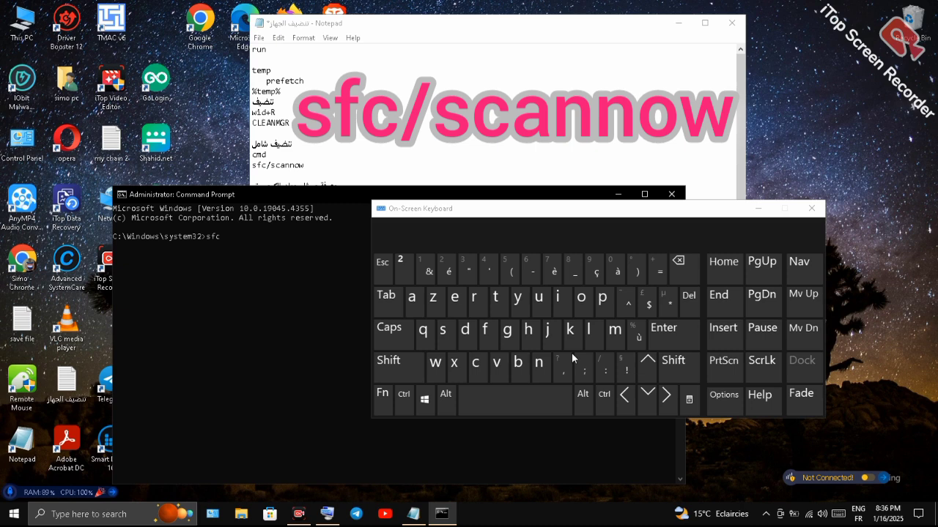
key(shift)
click(603, 364)
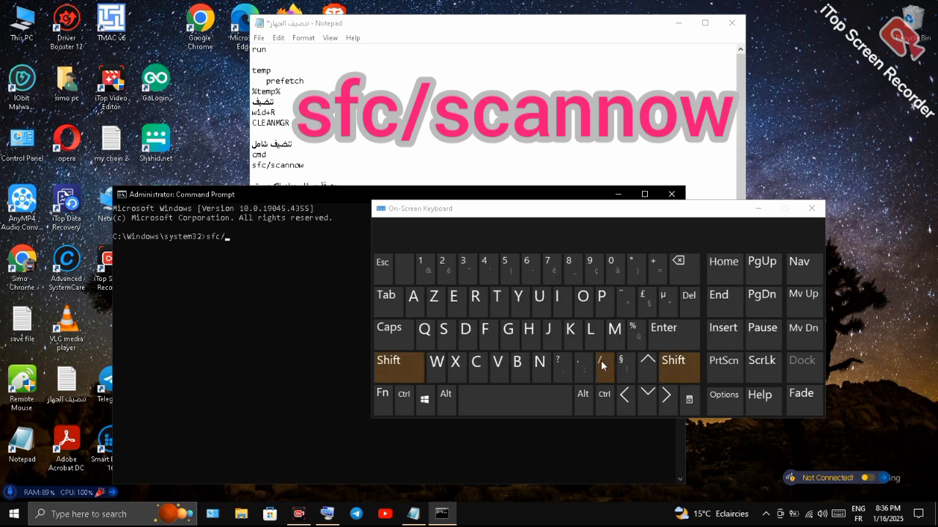
click(445, 330)
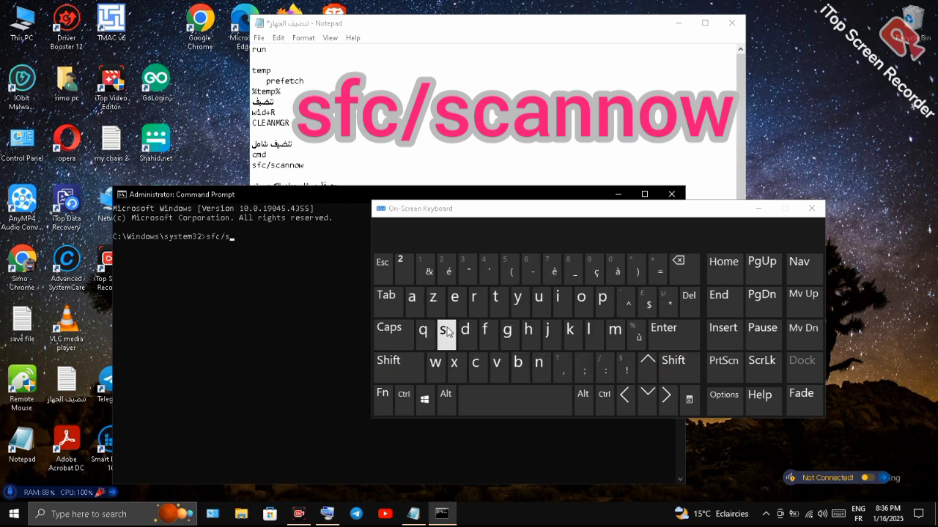
click(474, 364)
click(412, 297)
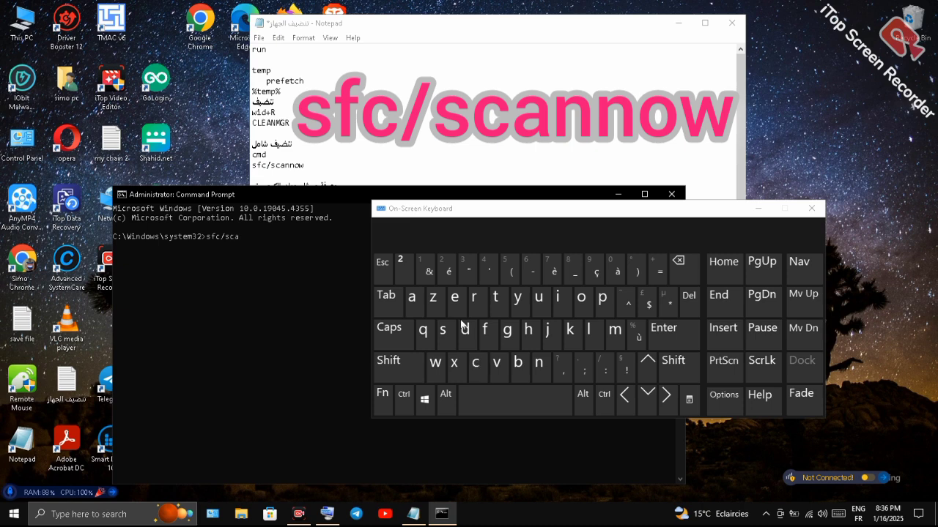
click(538, 362)
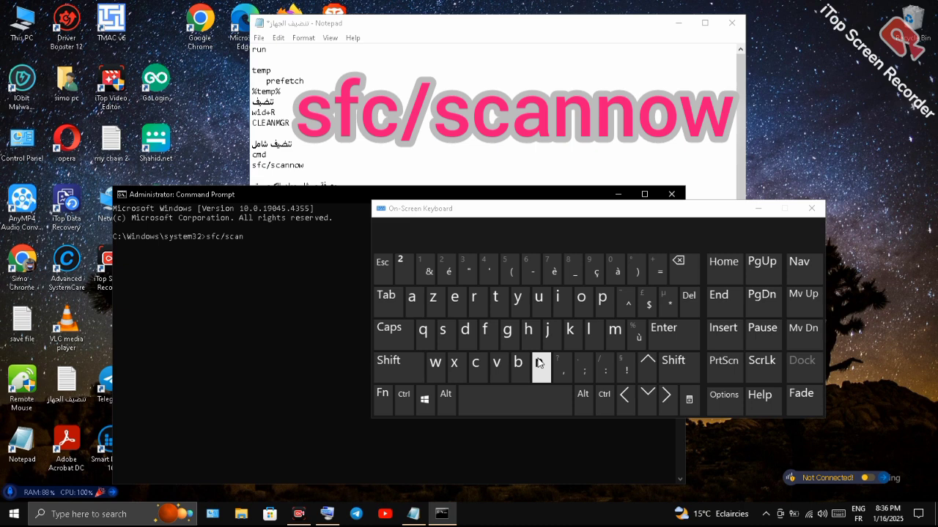
click(540, 362)
click(581, 297)
click(435, 362)
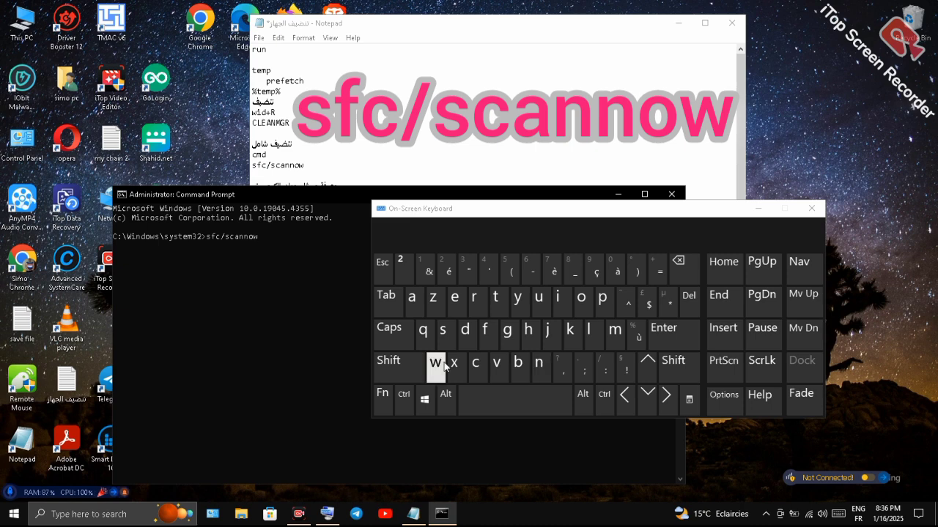
click(663, 330)
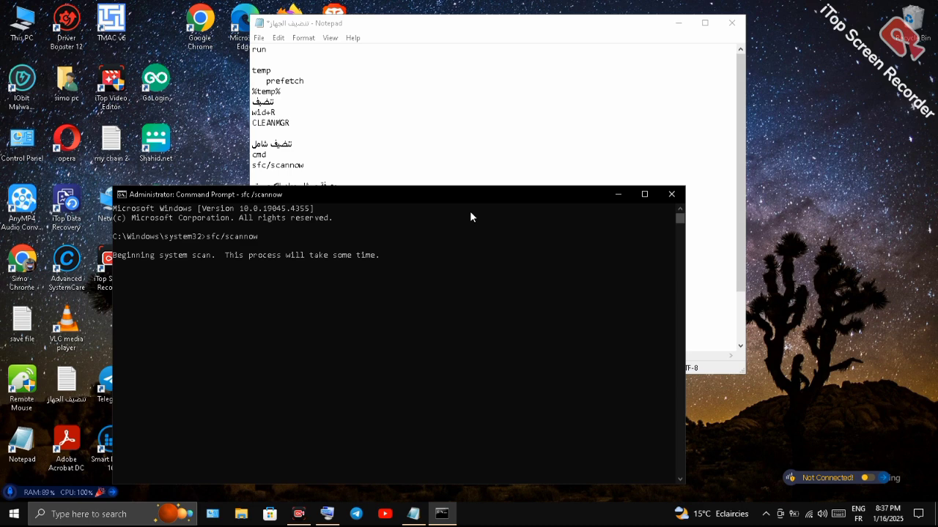
Step: Minimize the Command Prompt window and close the note without saving its changes
click(619, 195)
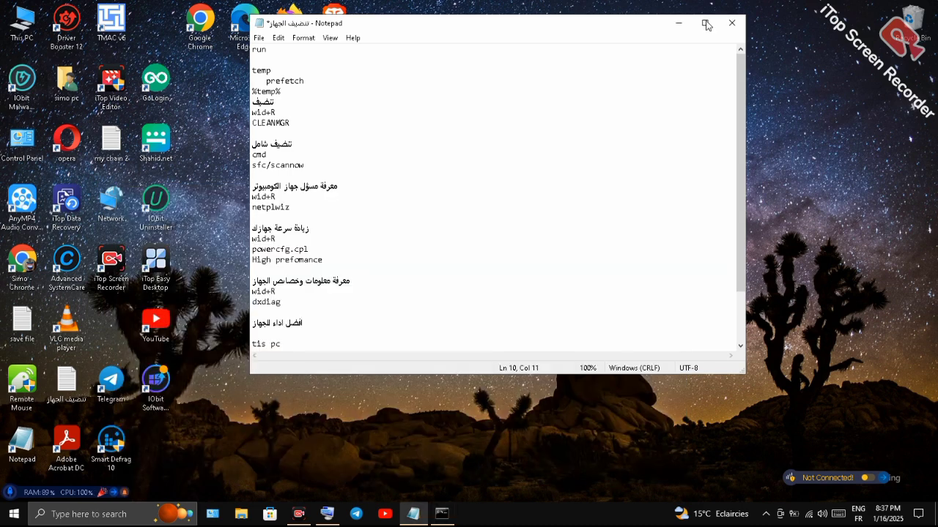
click(732, 23)
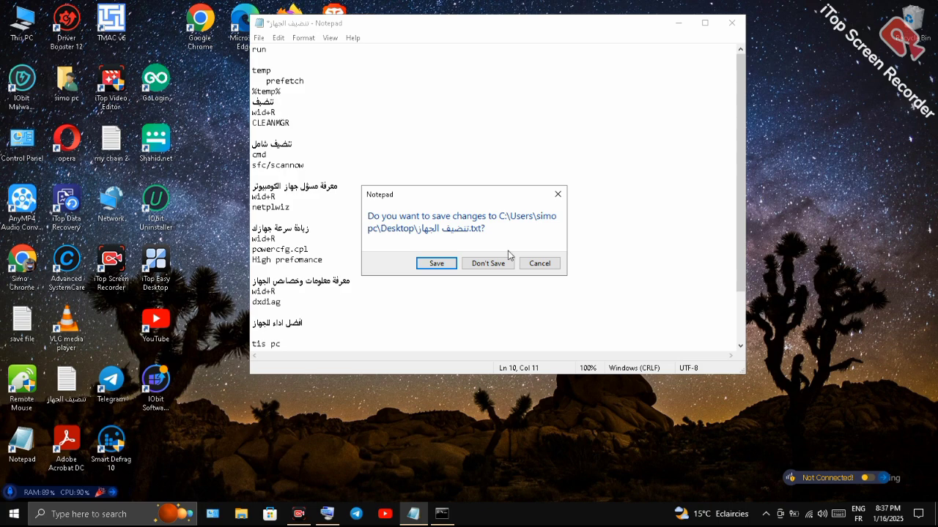
click(488, 263)
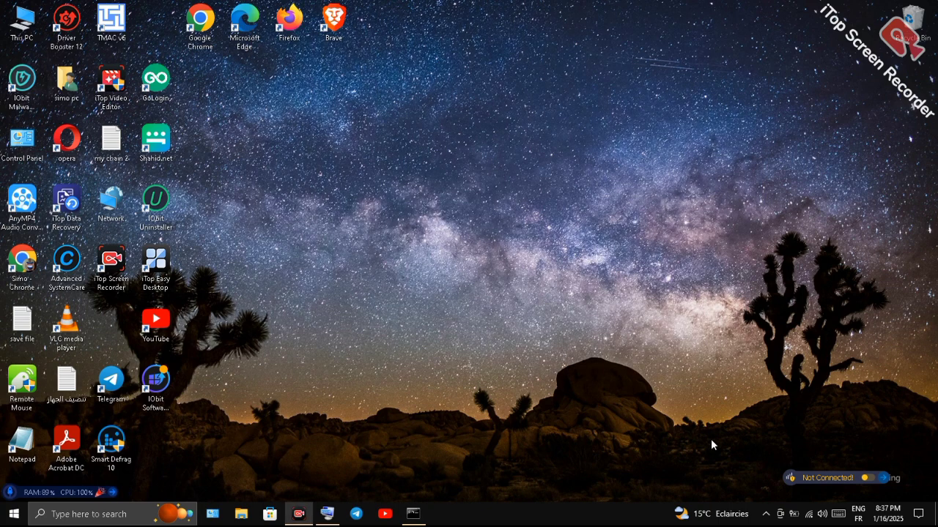